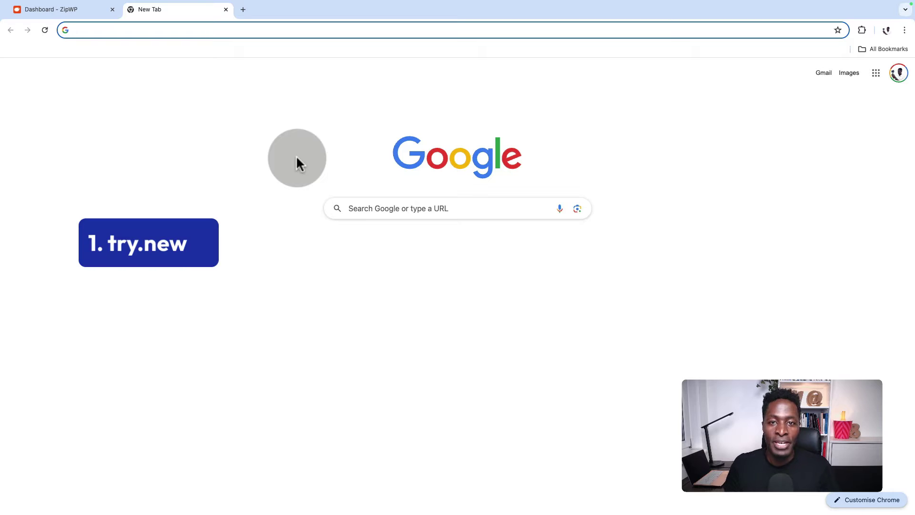
Step: Create a new WordPress site by going to try.new
{"action": "type", "text": "try.new"}
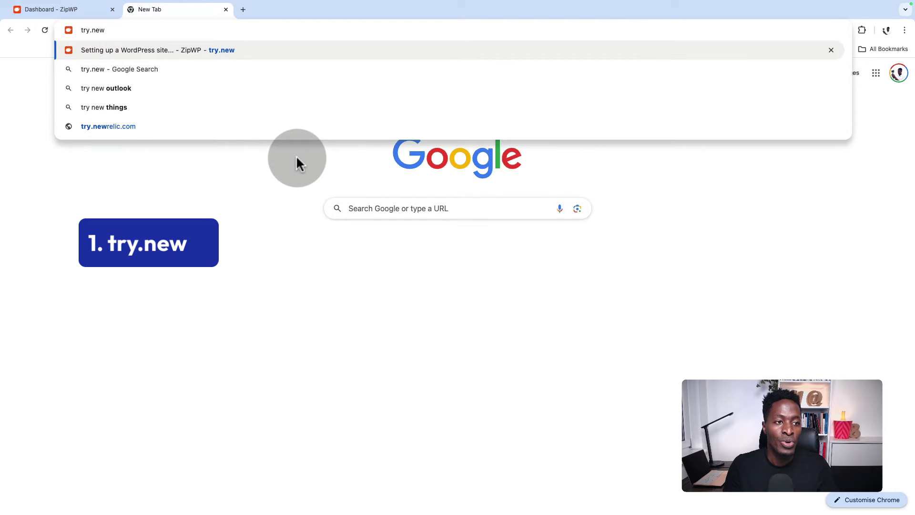
{"action": "key", "text": "Return"}
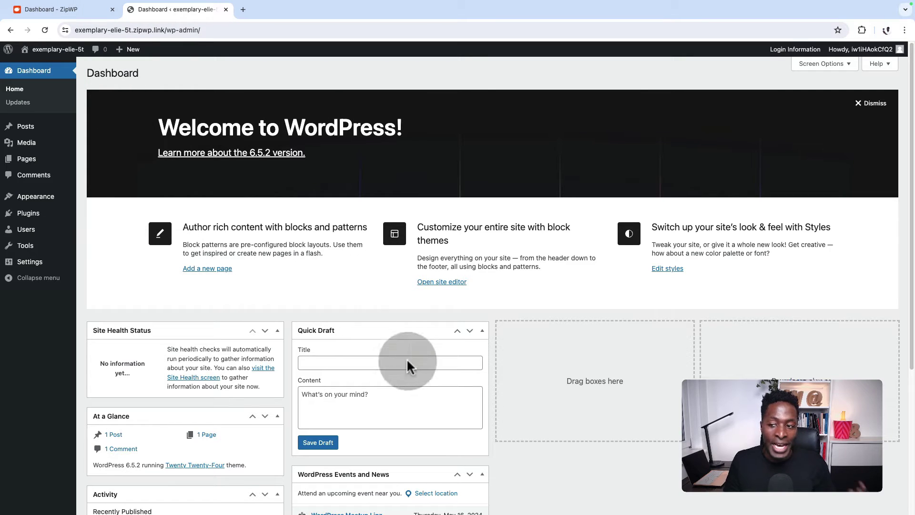
Step: Look through the new site's posts, media library, installed and available themes, and plugins
{"action": "left_click", "coordinate": [26, 128]}
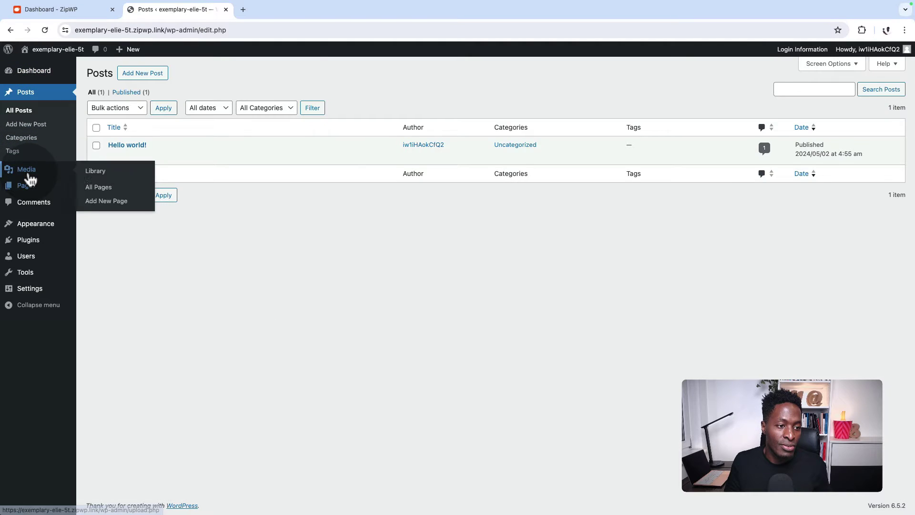
{"action": "left_click", "coordinate": [30, 174]}
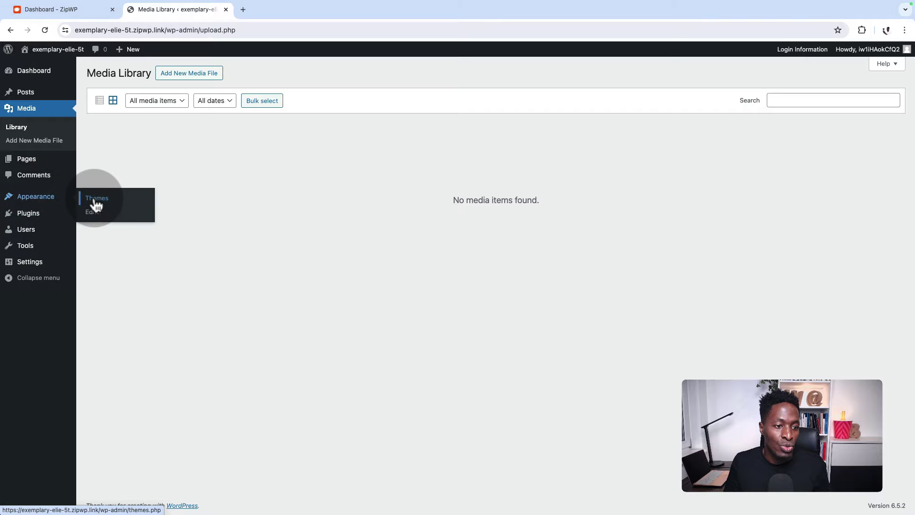
{"action": "left_click", "coordinate": [94, 204]}
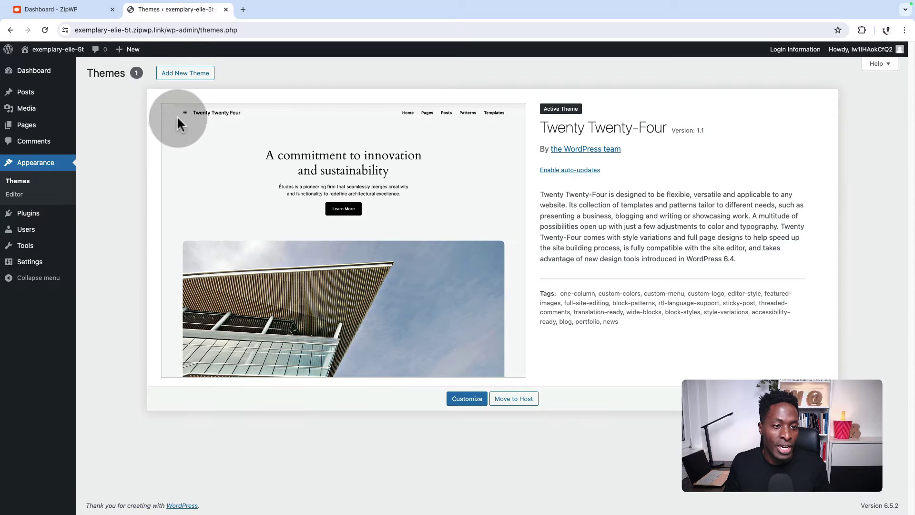
{"action": "left_click", "coordinate": [187, 75]}
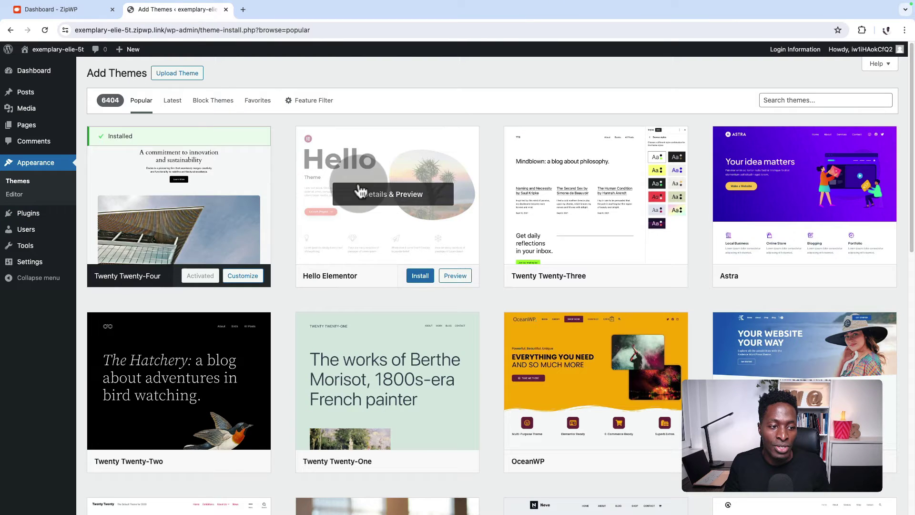
{"action": "left_click", "coordinate": [41, 213]}
Step: Switch to the ZipWP site list and label the unlabelled exemplary-elie-5t site "try new website"
{"action": "left_click", "coordinate": [52, 10]}
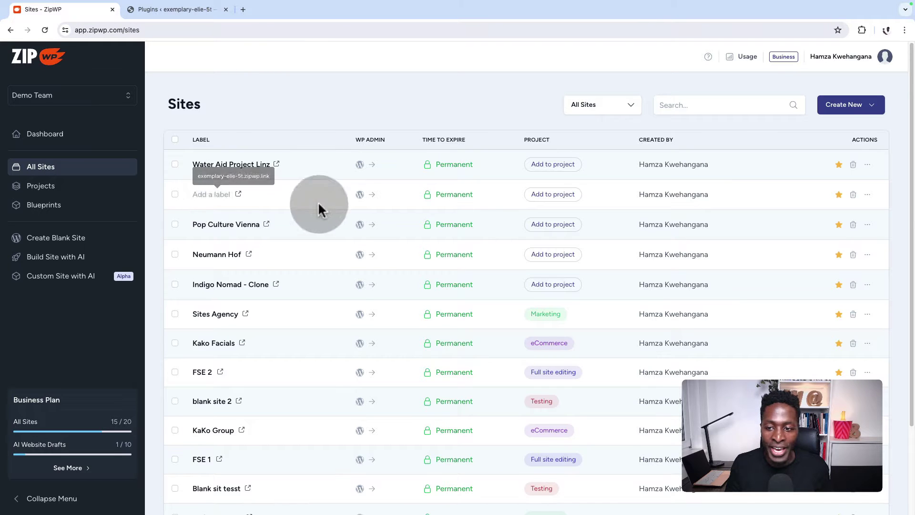
{"action": "left_click", "coordinate": [210, 195]}
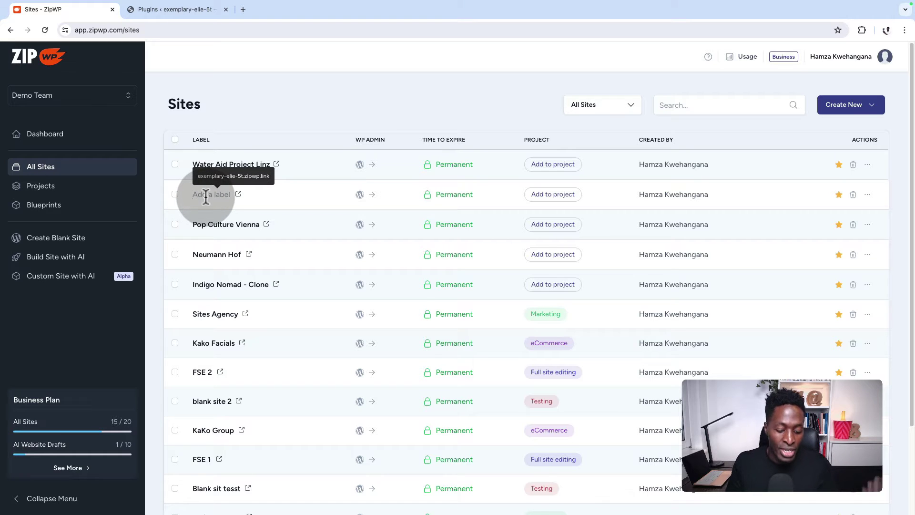
{"action": "type", "text": "try"}
{"action": "key", "text": "Return"}
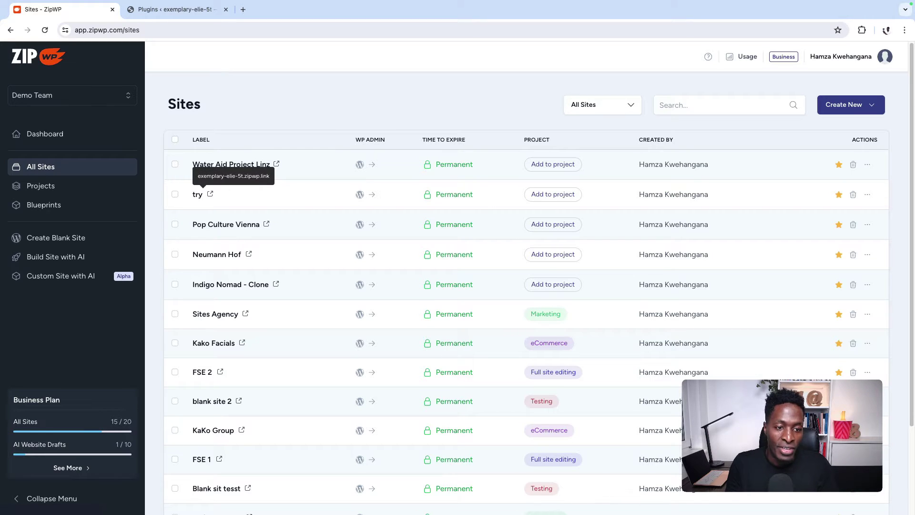
{"action": "type", "text": "new webs"}
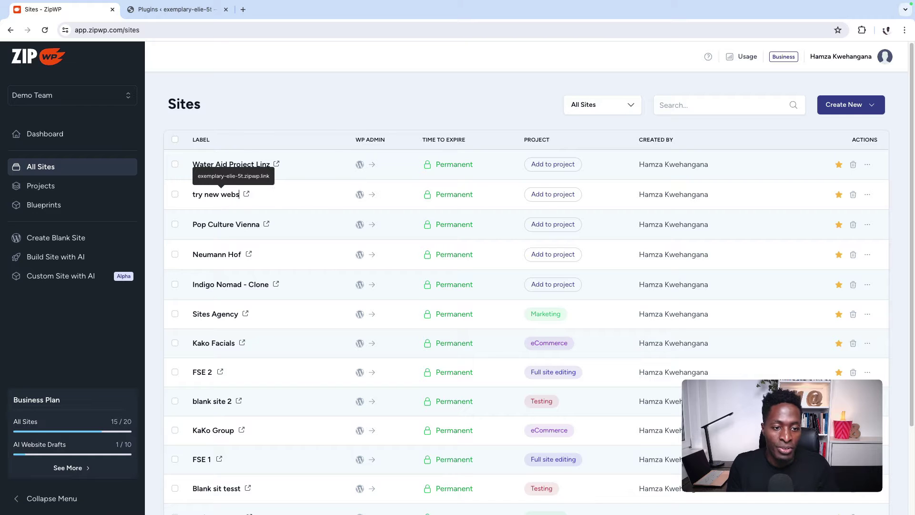
{"action": "type", "text": "ite"}
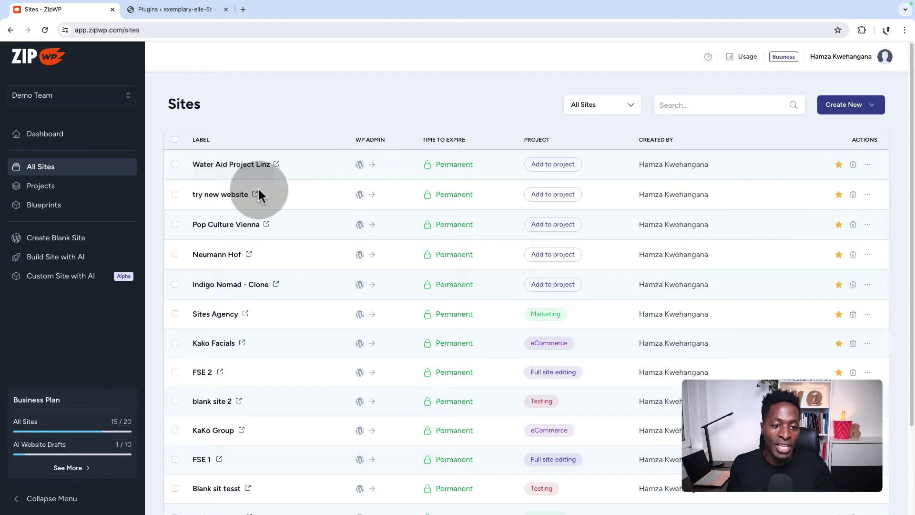
Step: Open the public page of the try new website site and return to its WordPress admin page
{"action": "left_click", "coordinate": [256, 193]}
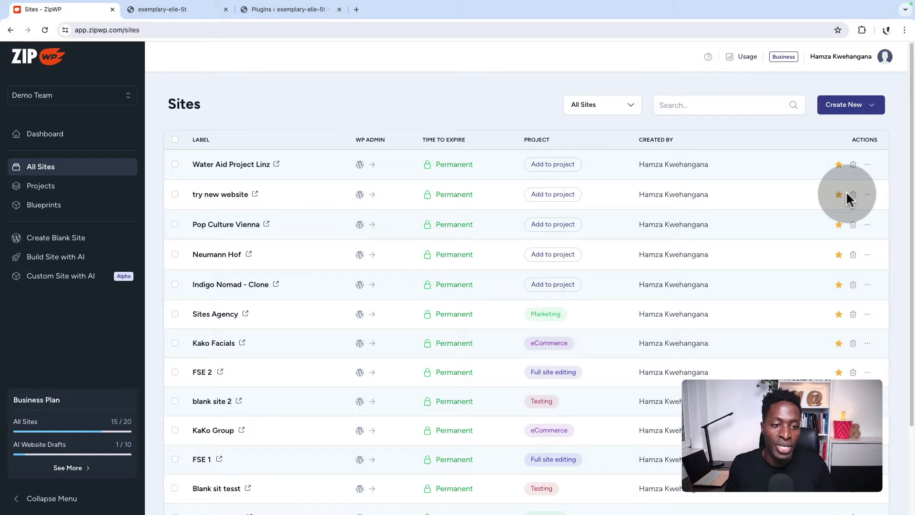
{"action": "left_click", "coordinate": [286, 9]}
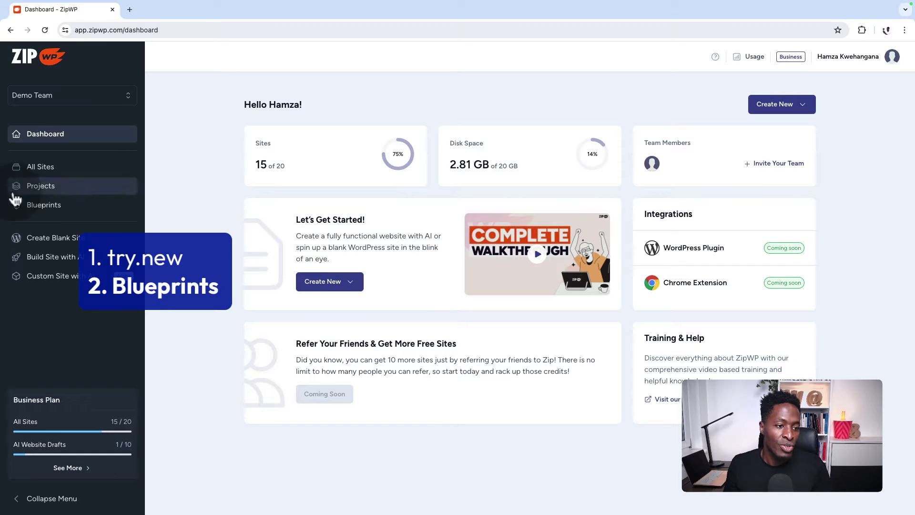
Step: Create a blueprint of Water Aid Project Linz titled "Charity Projects", described as "This blueprint is for all charity websites we create at GO"
{"action": "left_click", "coordinate": [49, 210]}
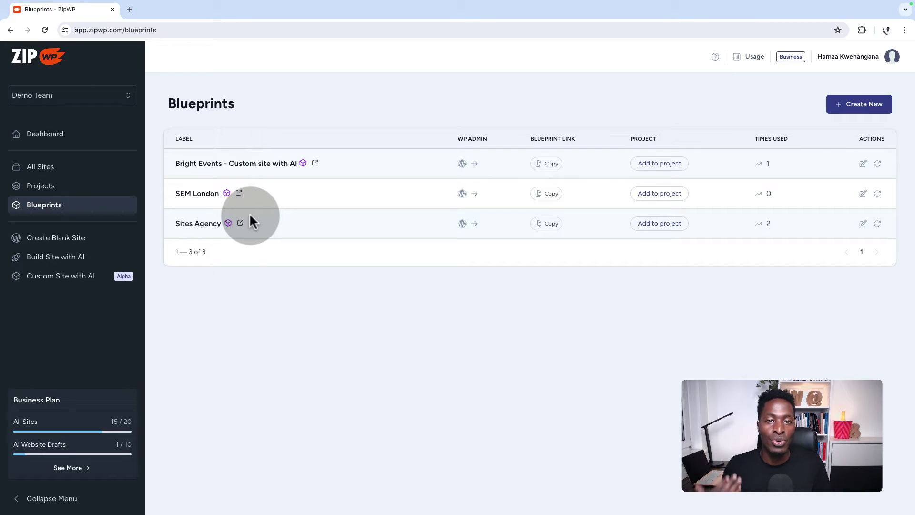
{"action": "left_click", "coordinate": [70, 174]}
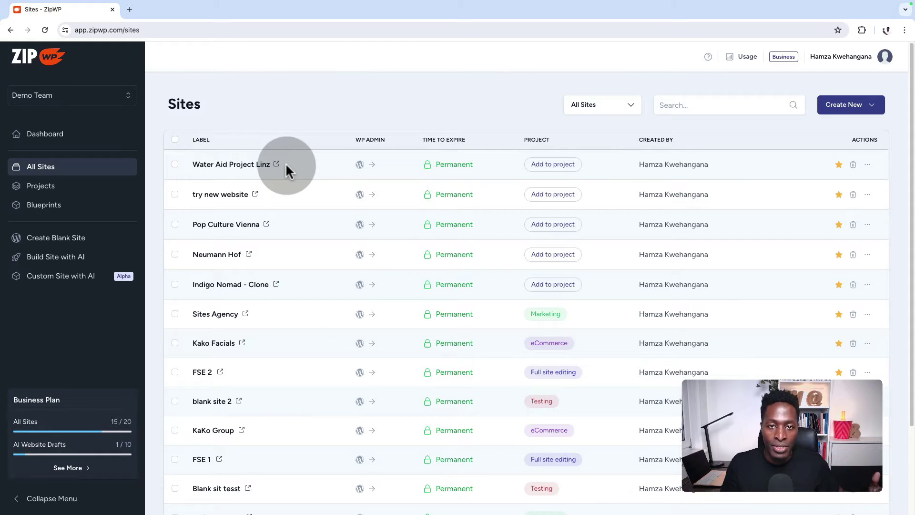
{"action": "left_click", "coordinate": [867, 167]}
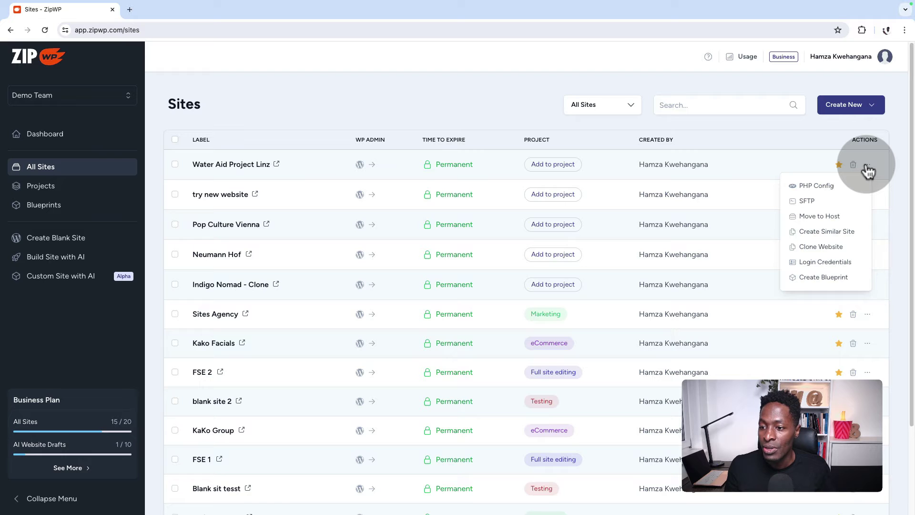
{"action": "left_click", "coordinate": [823, 281]}
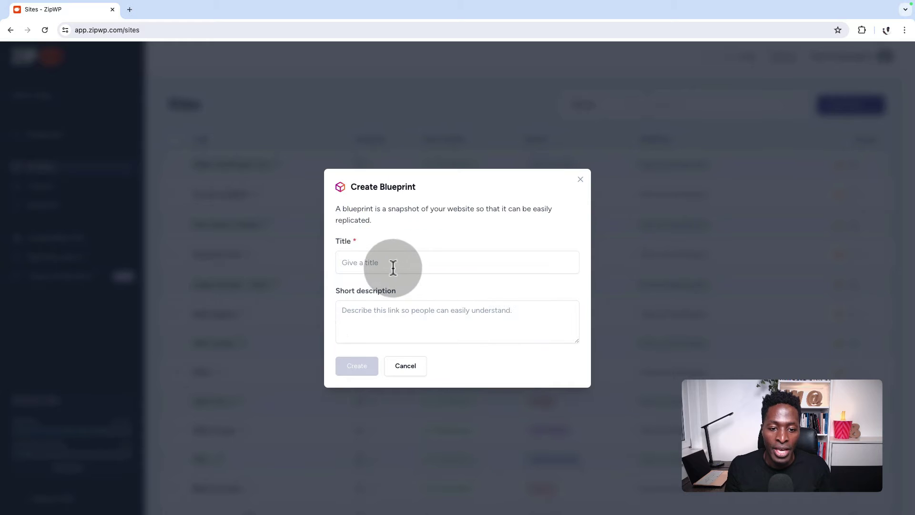
{"action": "left_click", "coordinate": [391, 267]}
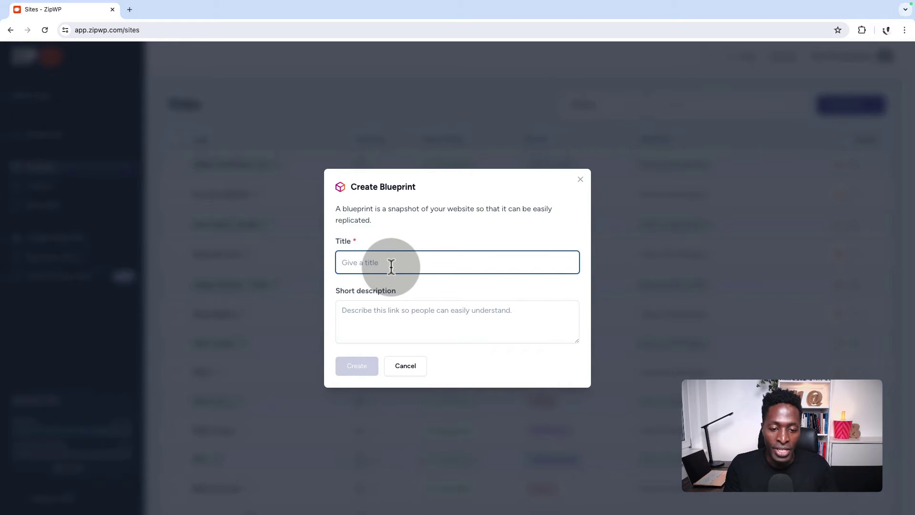
{"action": "type", "text": "v"}
{"action": "key", "text": "BackSpace"}
{"action": "type", "text": "Charity Project"}
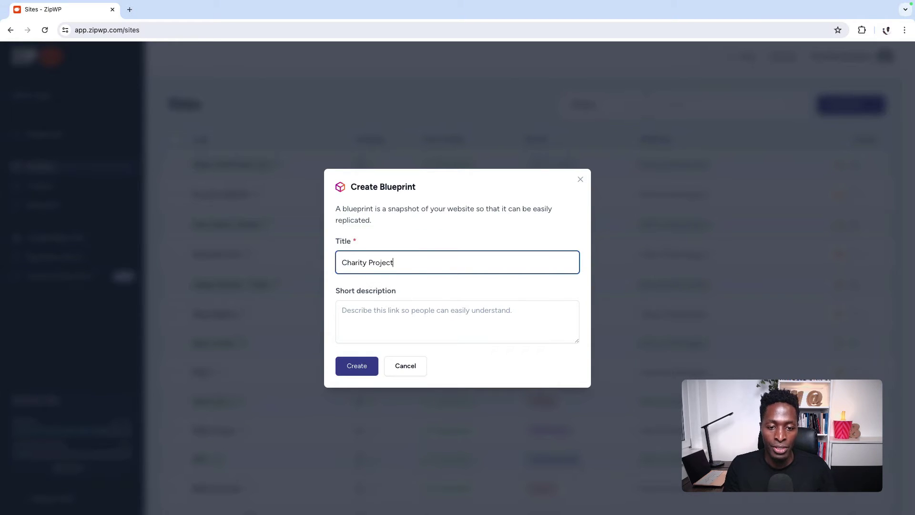
{"action": "left_click", "coordinate": [389, 315]}
{"action": "type", "text": "This blueprint is for all charity websites we create at"}
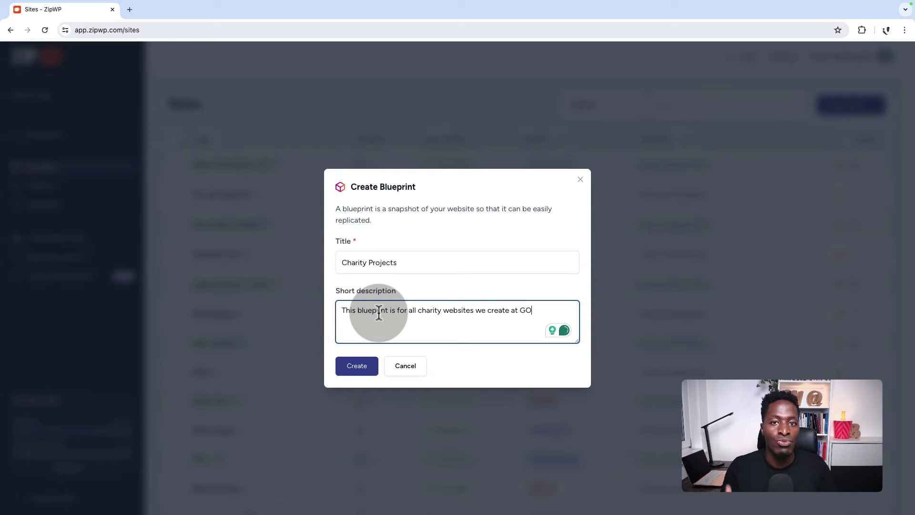
{"action": "left_click", "coordinate": [349, 363]}
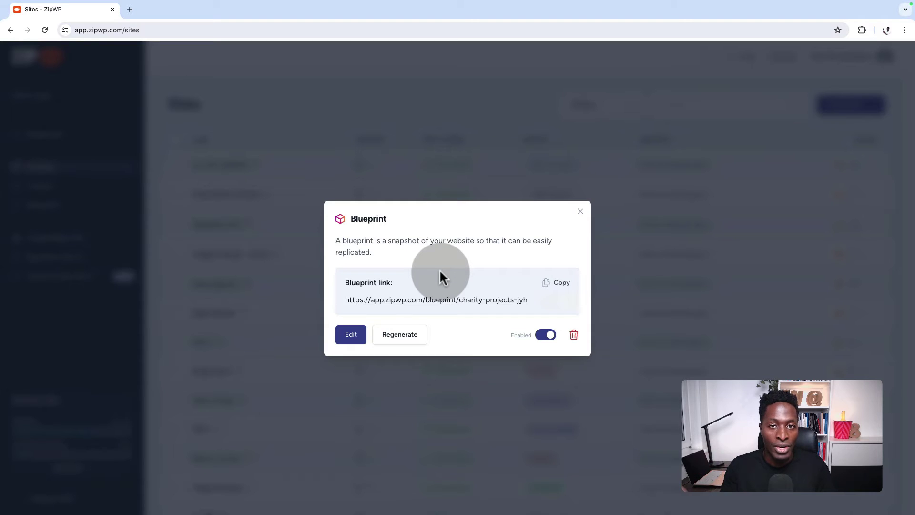
Step: Disable and re-enable the Charity Projects blueprint, and open its title and description for editing
{"action": "left_click", "coordinate": [517, 334]}
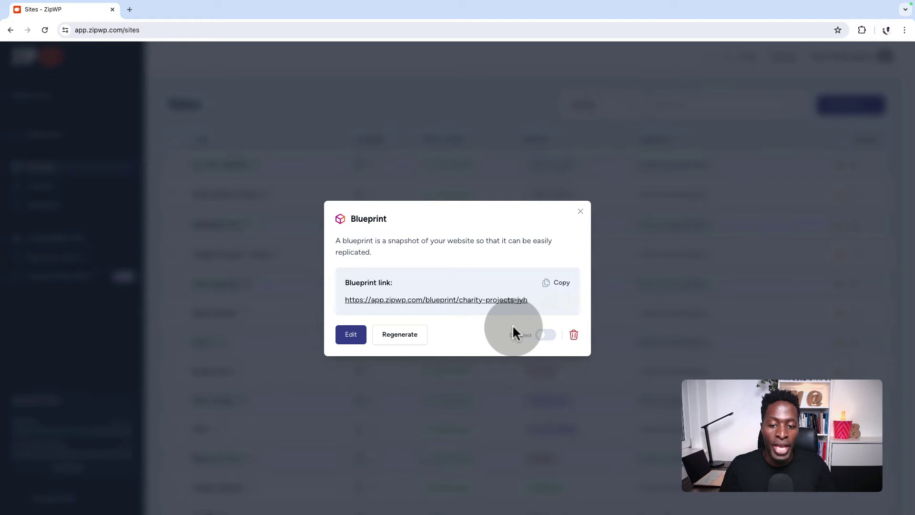
{"action": "left_click", "coordinate": [548, 335]}
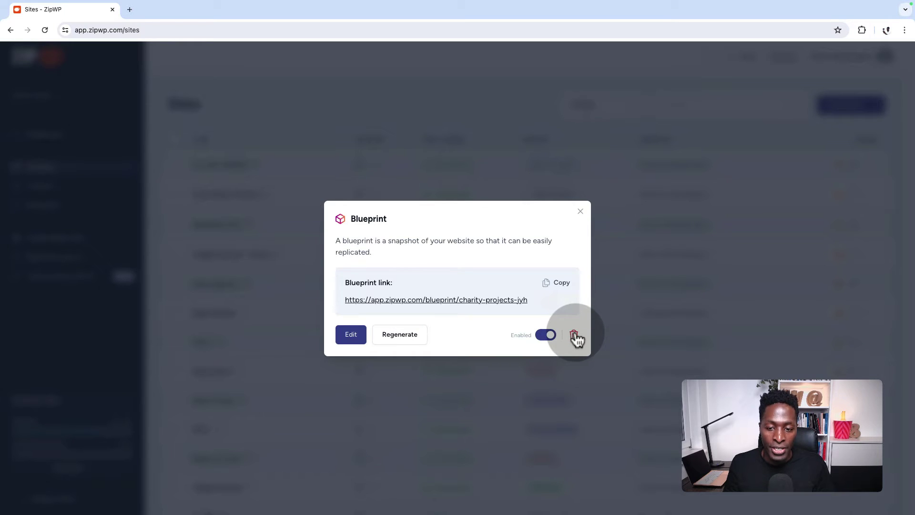
{"action": "left_click", "coordinate": [351, 335]}
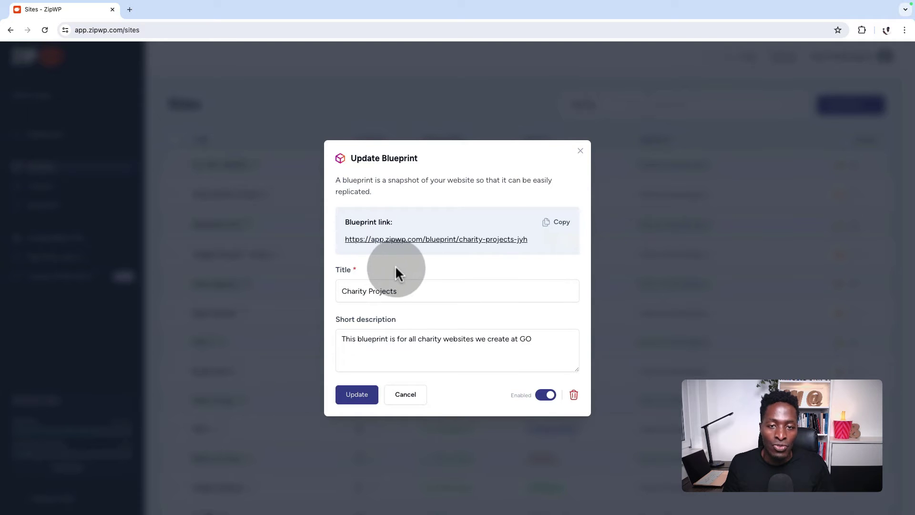
{"action": "left_click", "coordinate": [580, 152]}
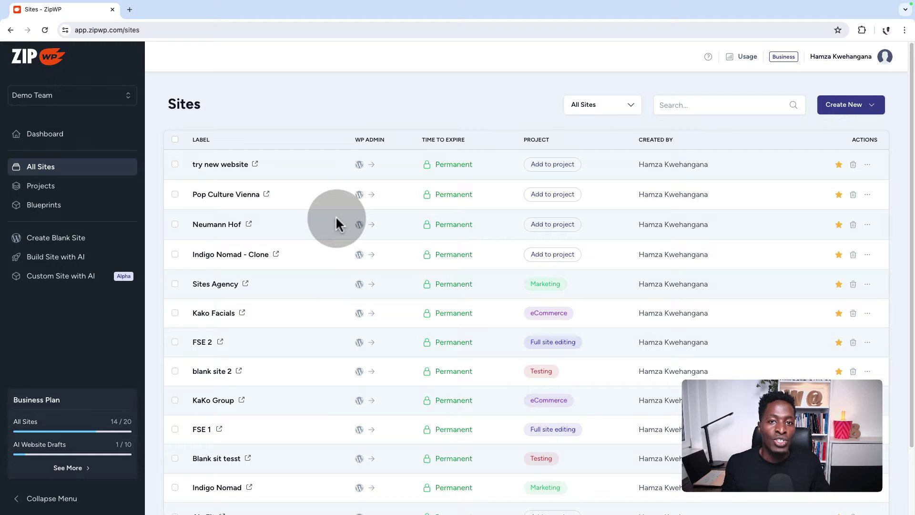
Step: Open the WordPress admin of the Water Aid Project Linz blueprint and examine its dashboard and Design options
{"action": "left_click", "coordinate": [82, 208]}
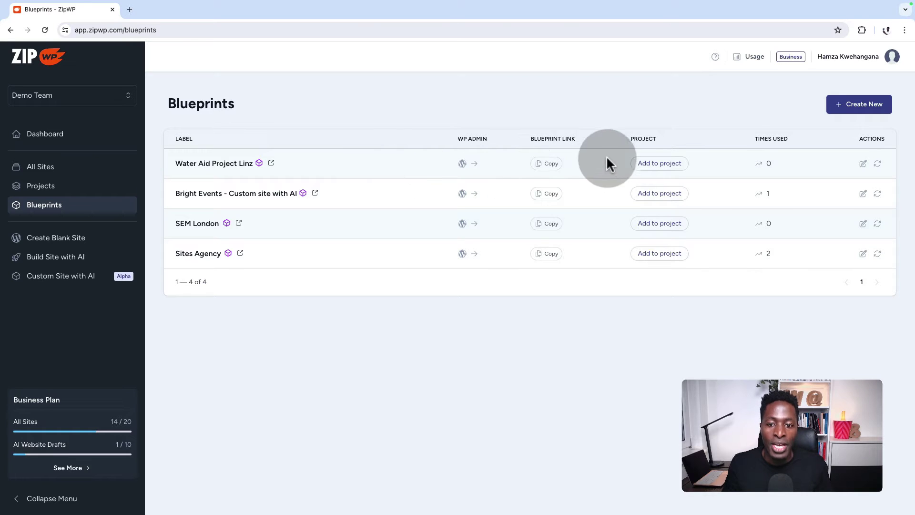
{"action": "left_click", "coordinate": [465, 163]}
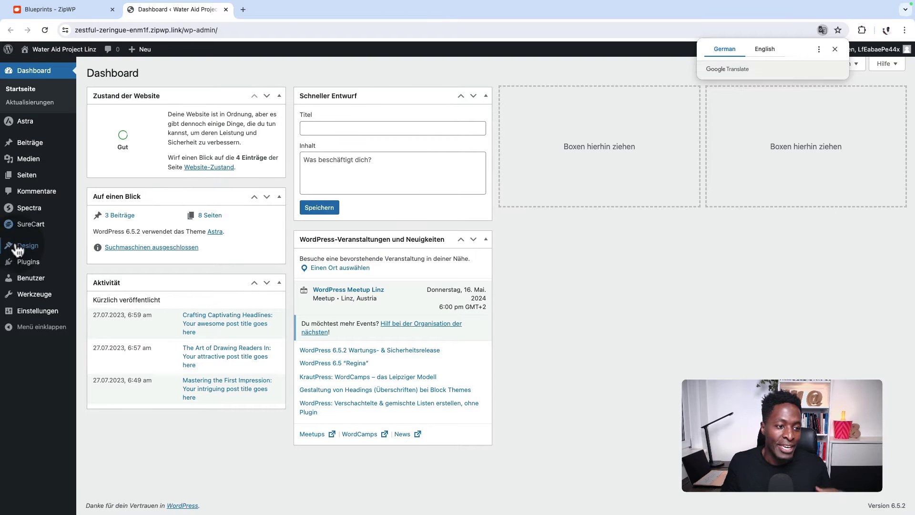
{"action": "mouse_move", "coordinate": [17, 249]}
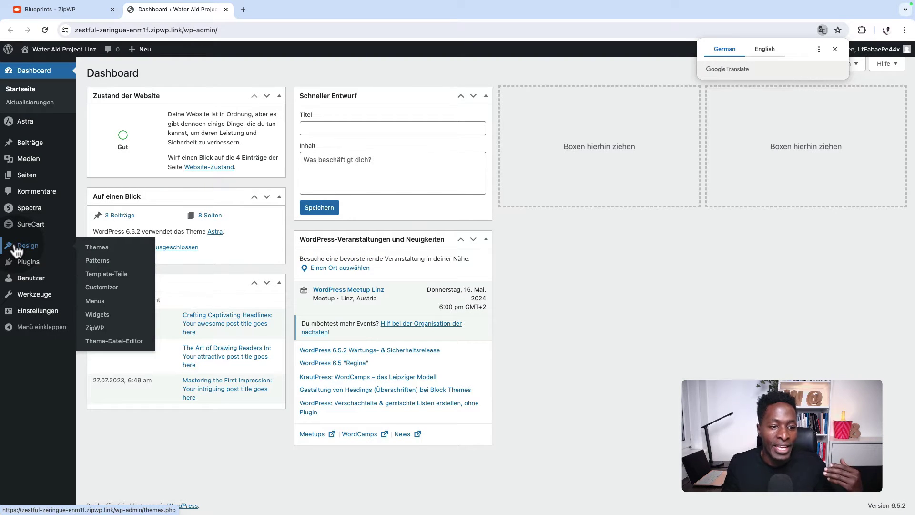
{"action": "left_click", "coordinate": [540, 270]}
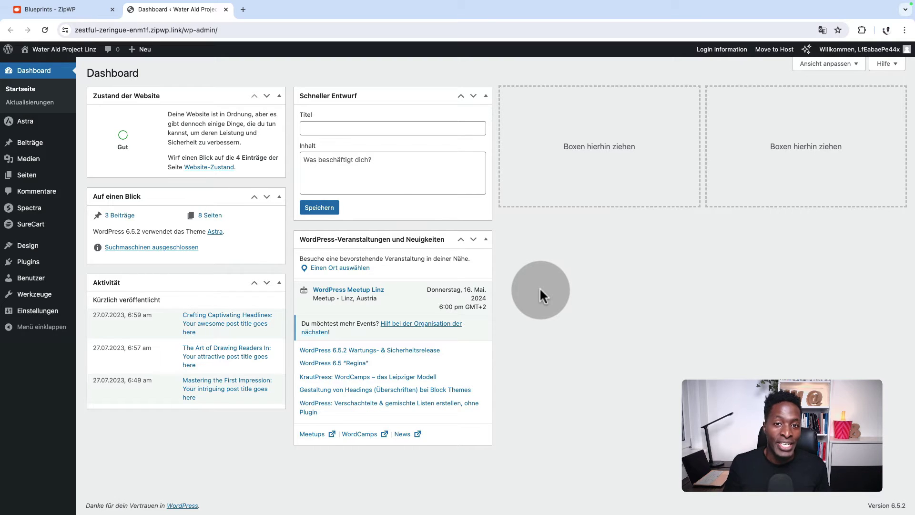
Step: Regenerate the Water Aid Project Linz blueprint with the latest changes from its site
{"action": "left_click", "coordinate": [71, 13]}
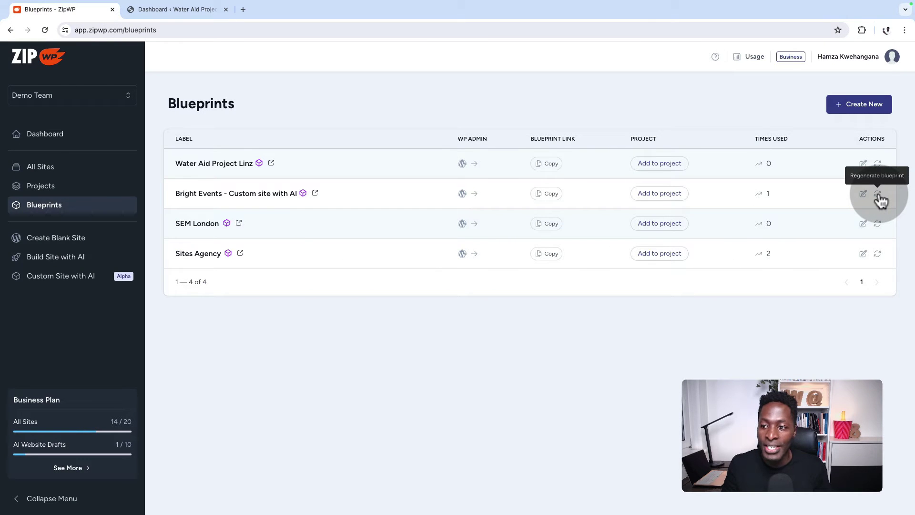
{"action": "left_click", "coordinate": [878, 164]}
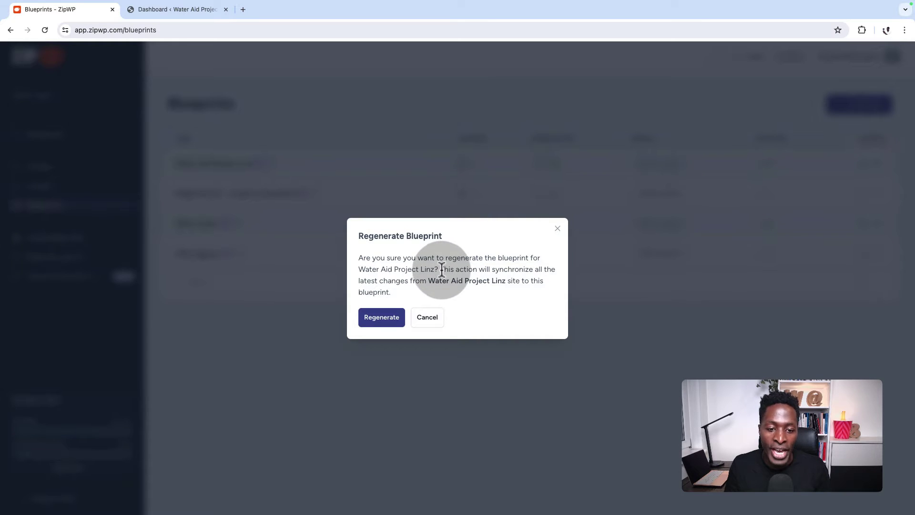
{"action": "left_click_drag", "start_coordinate": [441, 271], "coordinate": [542, 281]}
{"action": "left_click", "coordinate": [382, 317]}
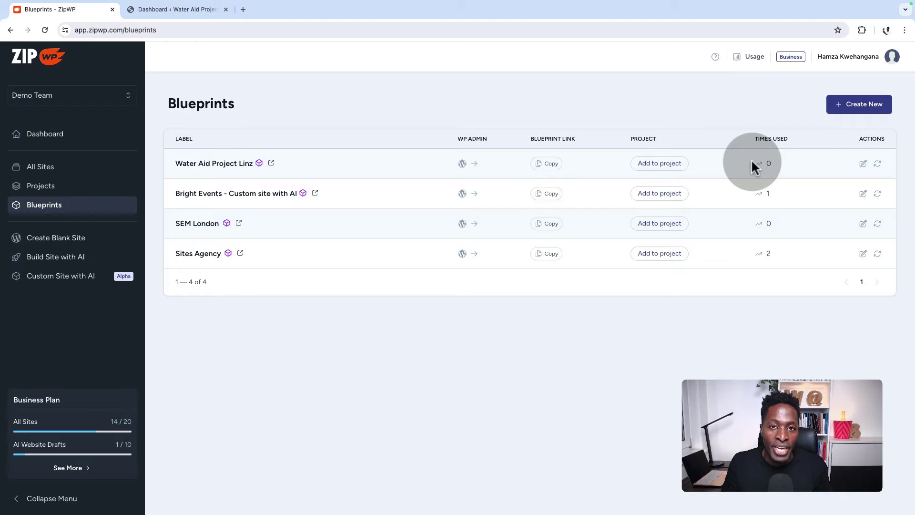
Step: Check the list of all sites and return to the blueprints list
{"action": "left_click", "coordinate": [45, 134]}
{"action": "left_click", "coordinate": [47, 168]}
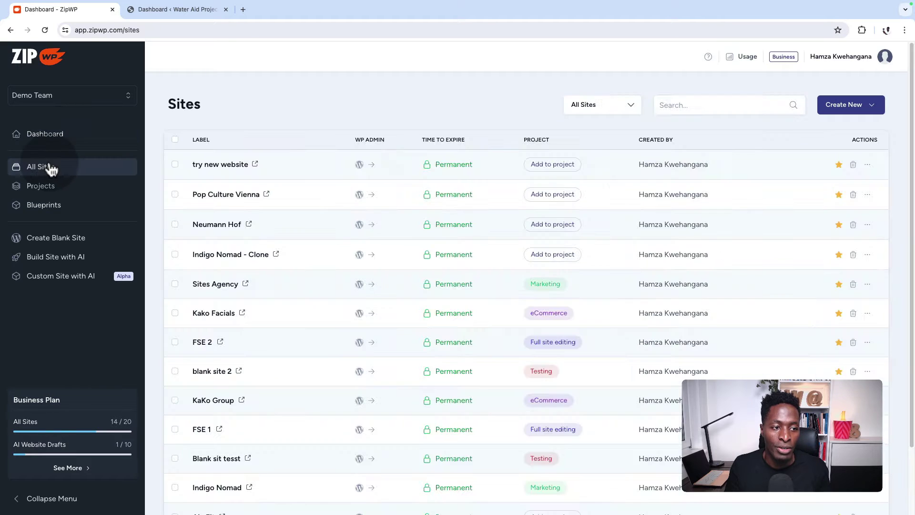
{"action": "left_click", "coordinate": [369, 167]}
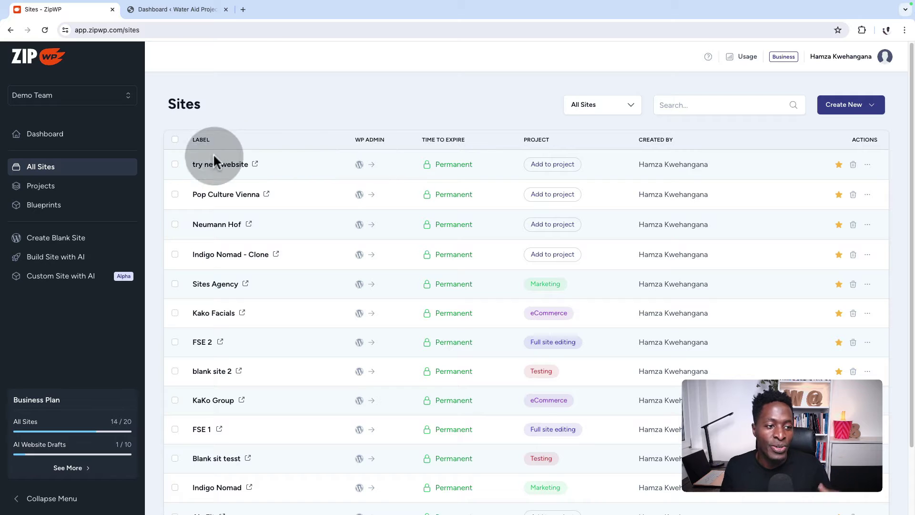
{"action": "left_click", "coordinate": [79, 210]}
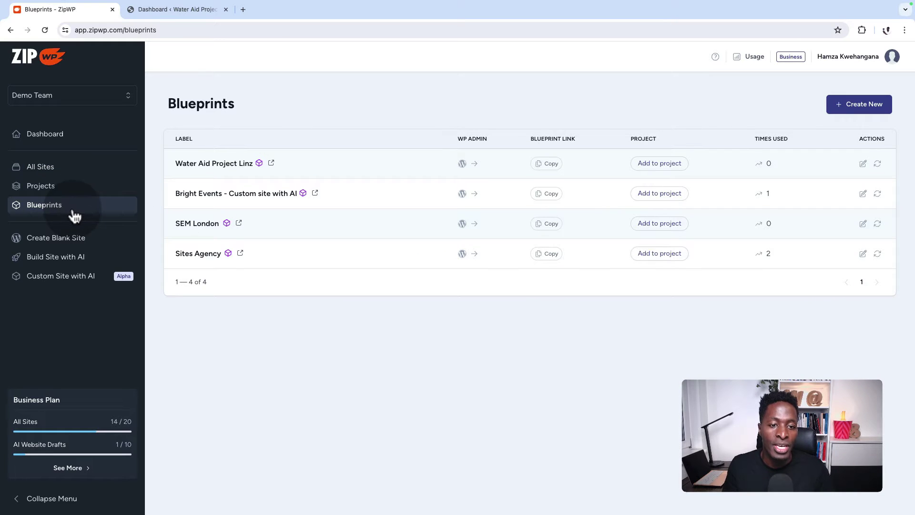
Step: Create a site from the Bright Events - Custom site with AI blueprint by opening its copied link in a new browser tab
{"action": "left_click", "coordinate": [546, 193]}
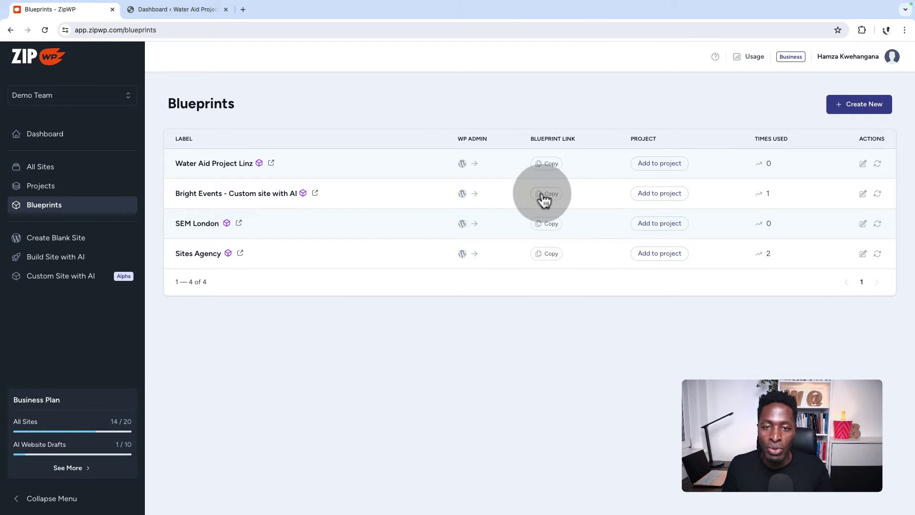
{"action": "left_click", "coordinate": [243, 10]}
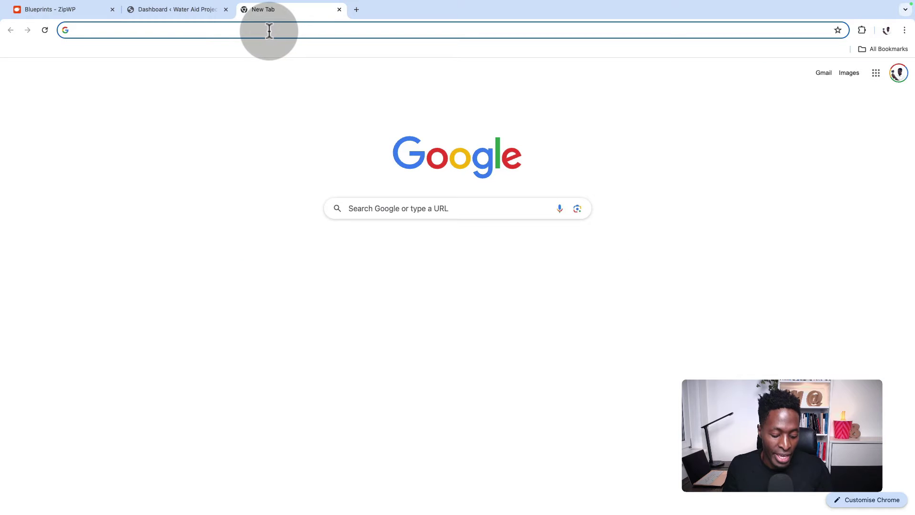
{"action": "key", "text": "super+v"}
{"action": "key", "text": "Return"}
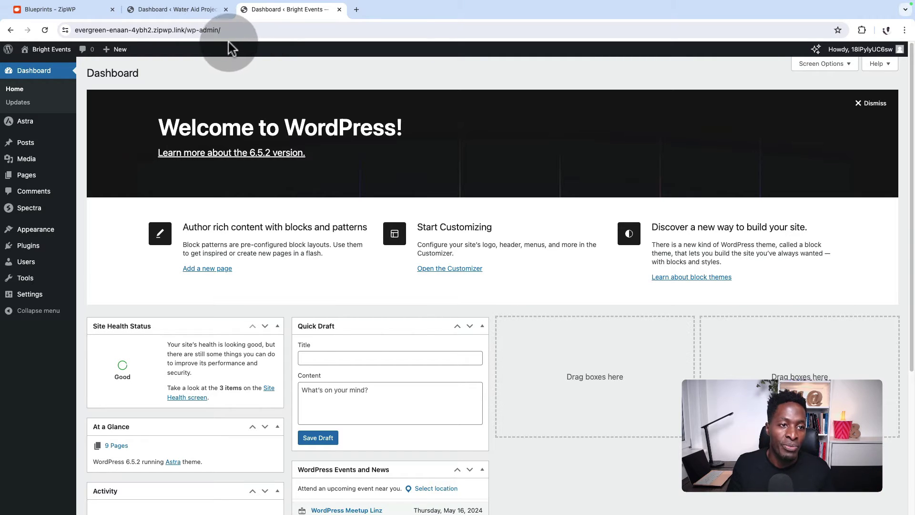
Step: Check the usage count of the Bright Events blueprint and compare its entry in the blueprints list with the list of all sites
{"action": "left_click", "coordinate": [90, 13]}
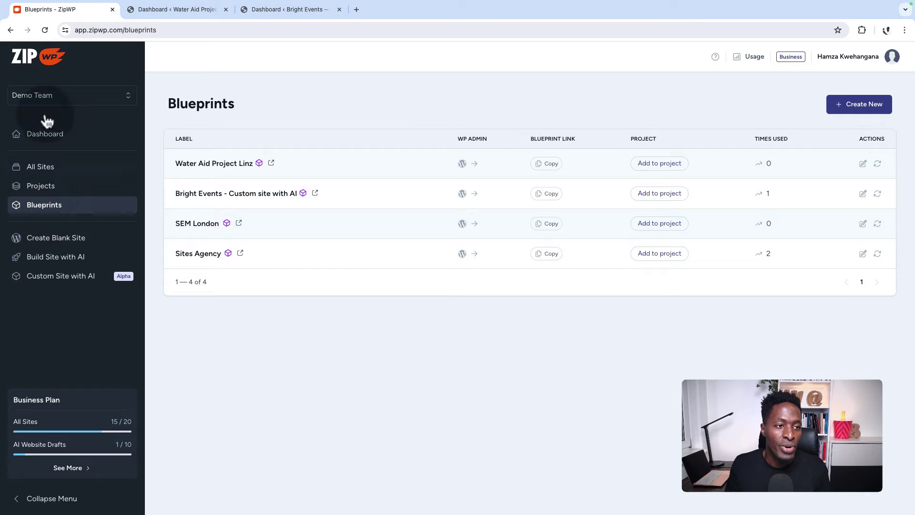
{"action": "left_click", "coordinate": [45, 29]}
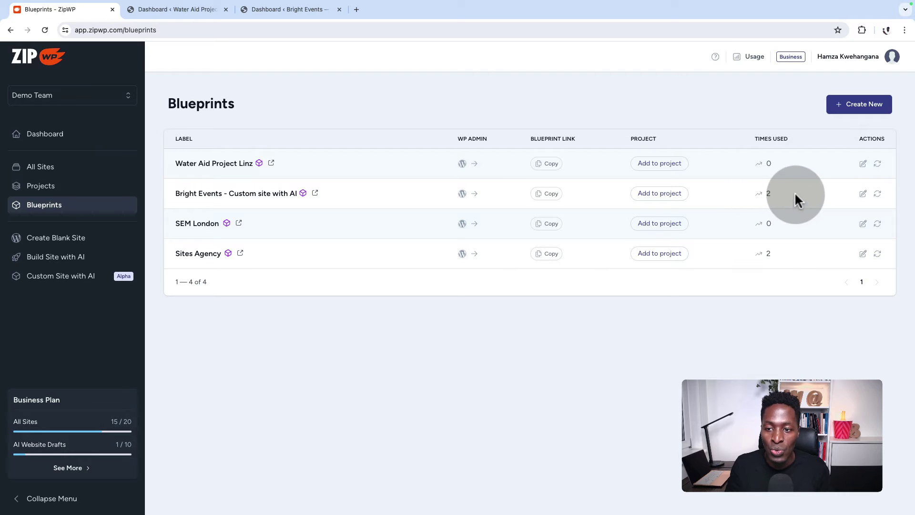
{"action": "left_click", "coordinate": [38, 167]}
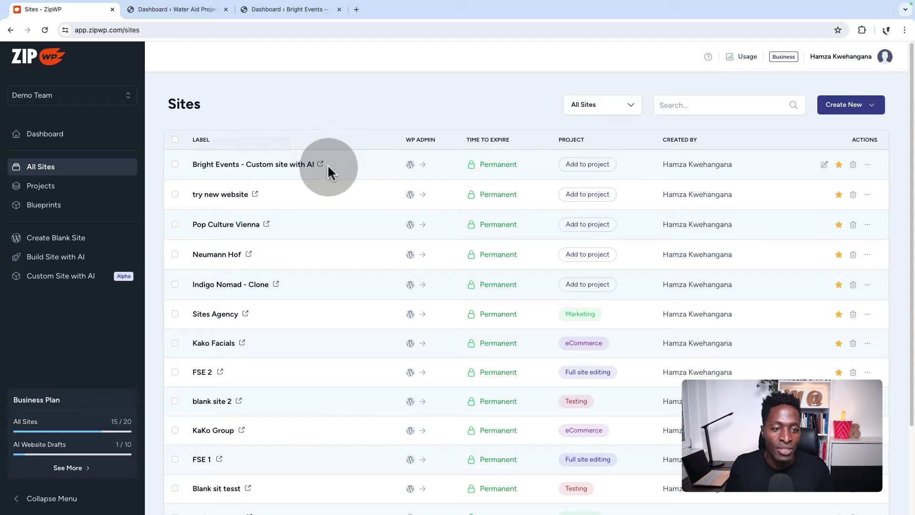
{"action": "left_click", "coordinate": [35, 209]}
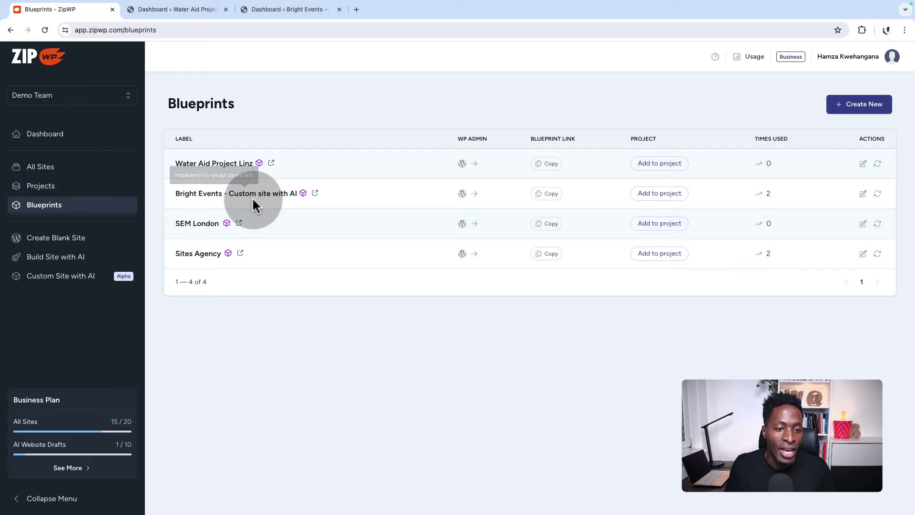
{"action": "left_click", "coordinate": [47, 169]}
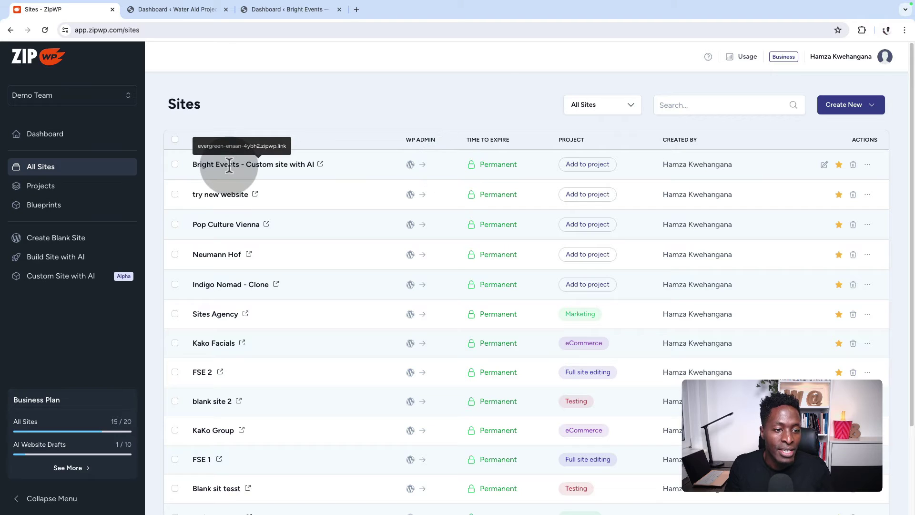
{"action": "left_click", "coordinate": [61, 206]}
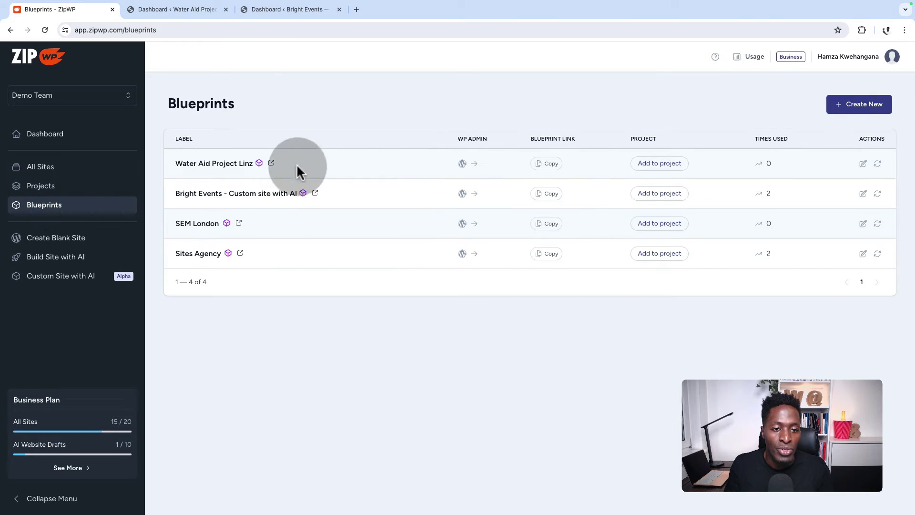
Step: Create a site from the Water Aid Project Linz blueprint by opening its copied link in a new browser tab
{"action": "left_click", "coordinate": [545, 164]}
{"action": "left_click", "coordinate": [356, 9]}
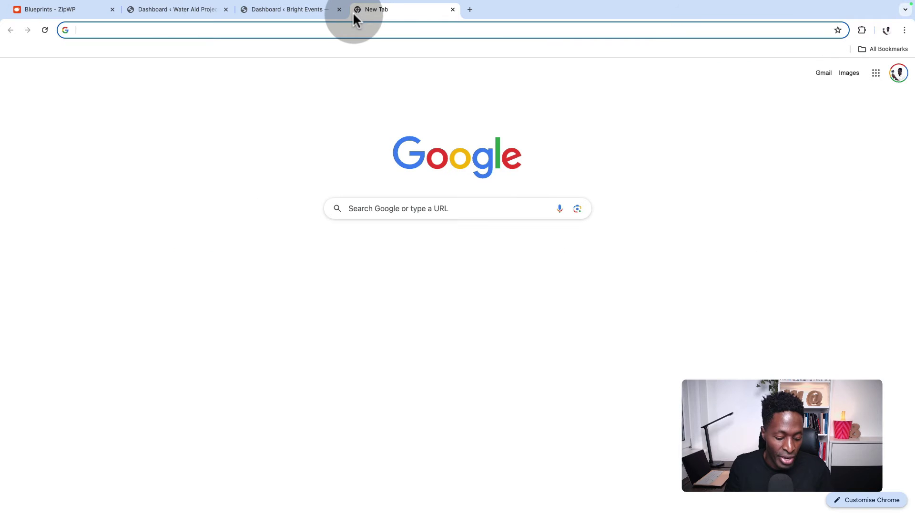
{"action": "key", "text": "ctrl+v"}
{"action": "key", "text": "Return"}
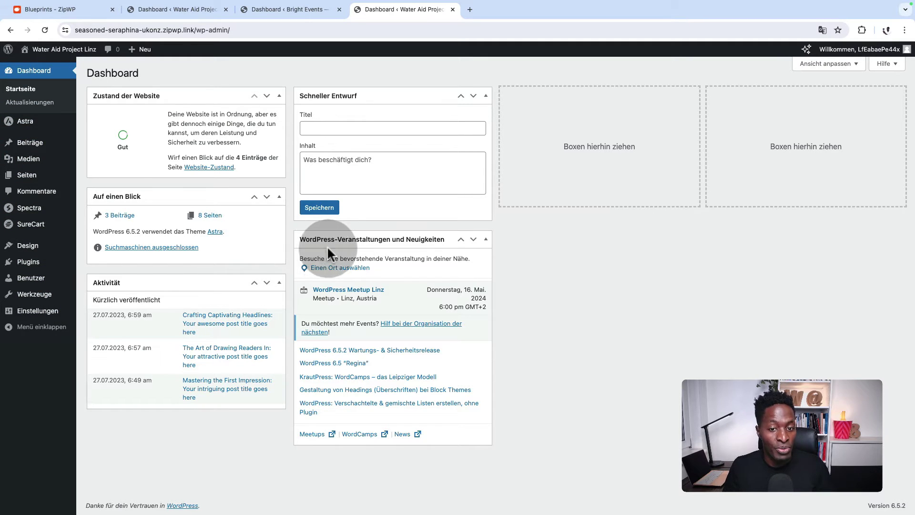
Step: Refresh the blueprints list to check the Water Aid Project Linz usage count, and look for the new site among all sites
{"action": "left_click", "coordinate": [76, 10]}
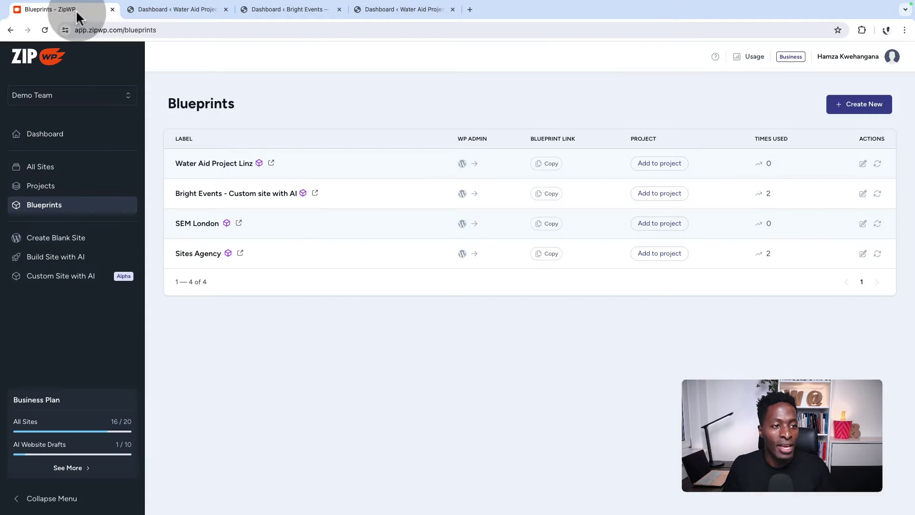
{"action": "left_click", "coordinate": [44, 28]}
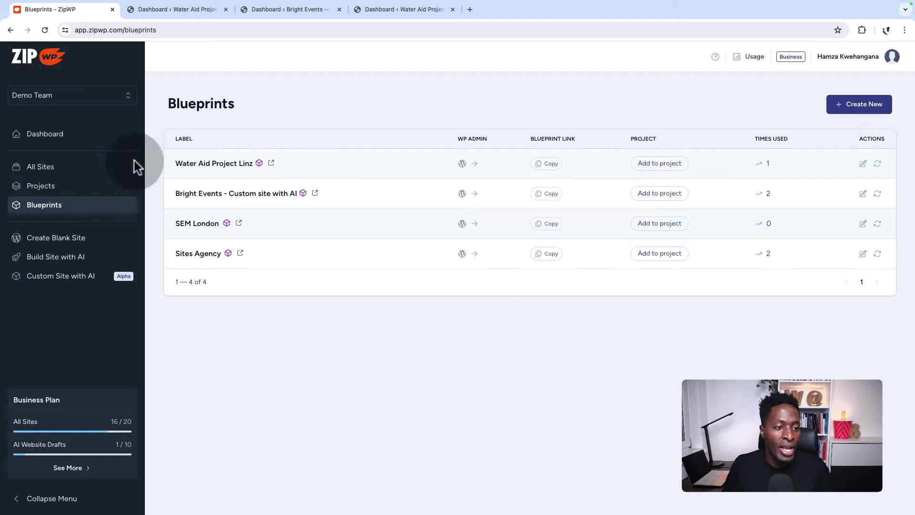
{"action": "left_click", "coordinate": [58, 170]}
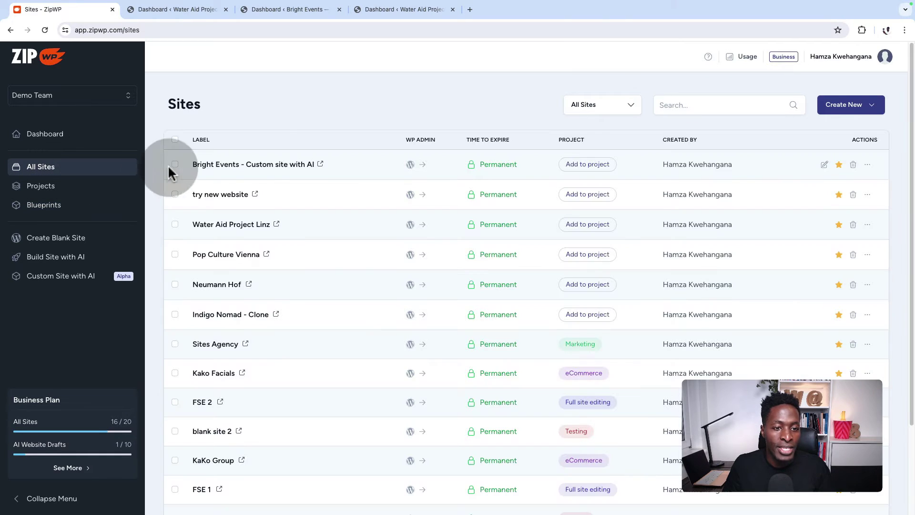
{"action": "left_click", "coordinate": [44, 30]}
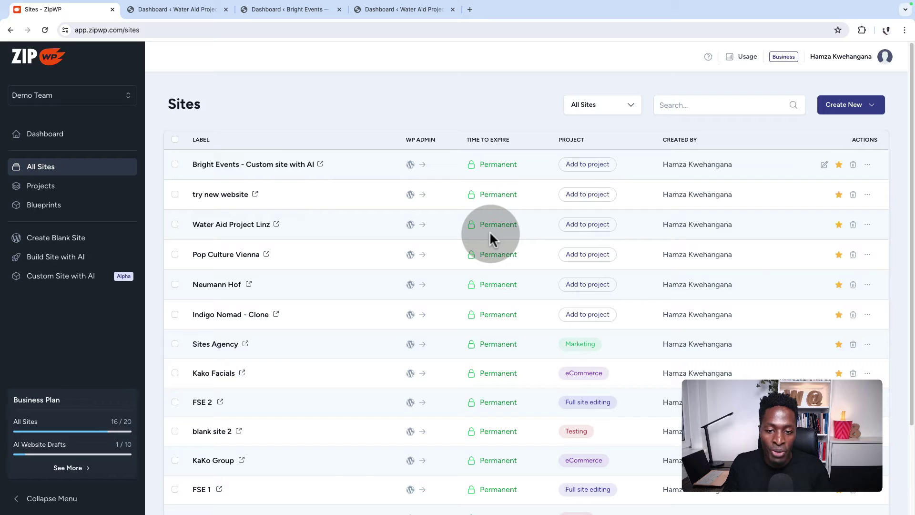
Step: View the login credentials of the Water Aid Project Linz site and look through the list of sites
{"action": "left_click", "coordinate": [868, 229]}
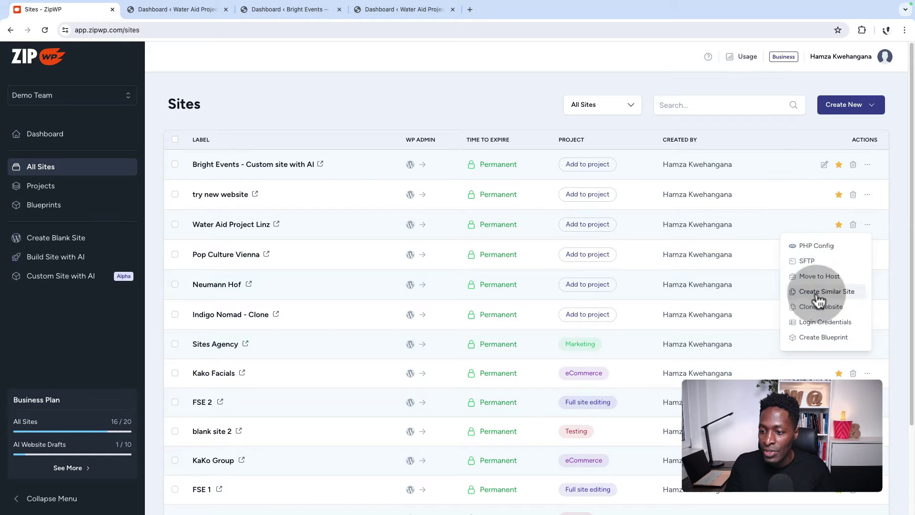
{"action": "left_click", "coordinate": [824, 324]}
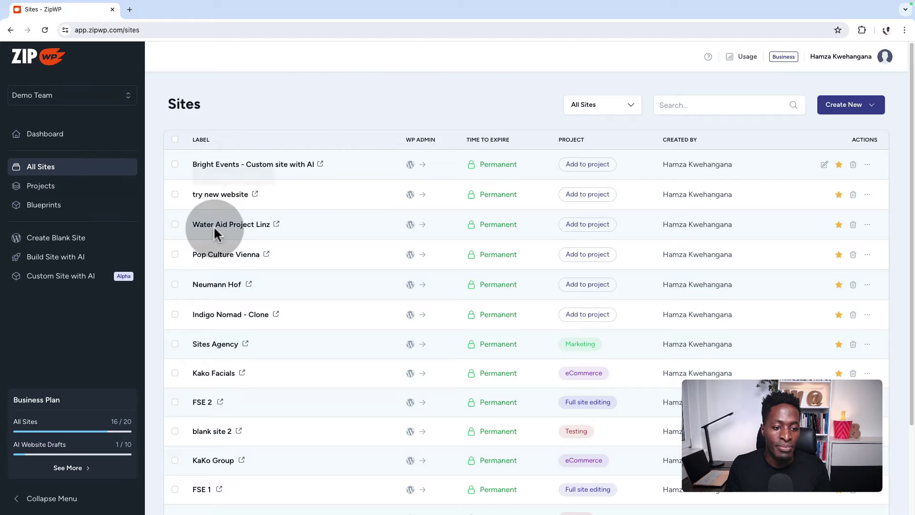
{"action": "scroll", "coordinate": [603, 359], "scroll_direction": "down", "scroll_amount": 2}
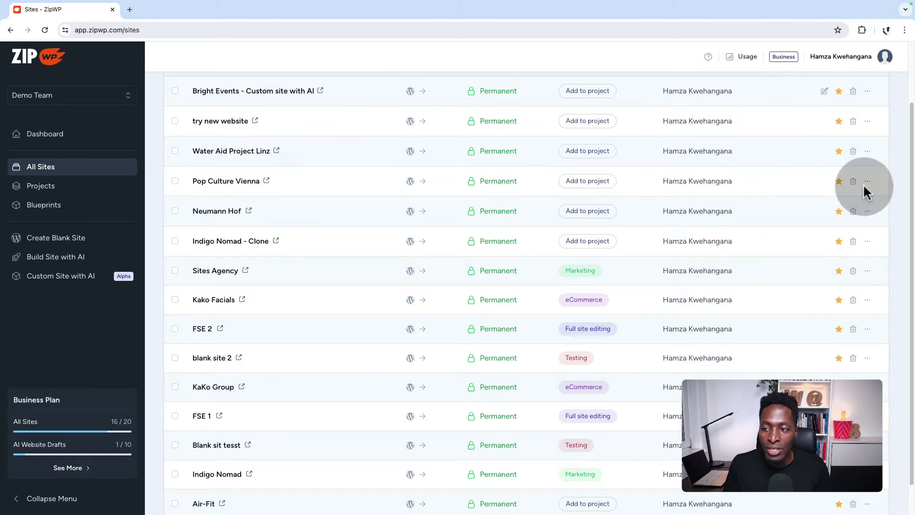
{"action": "scroll", "coordinate": [867, 185], "scroll_direction": "up", "scroll_amount": 2}
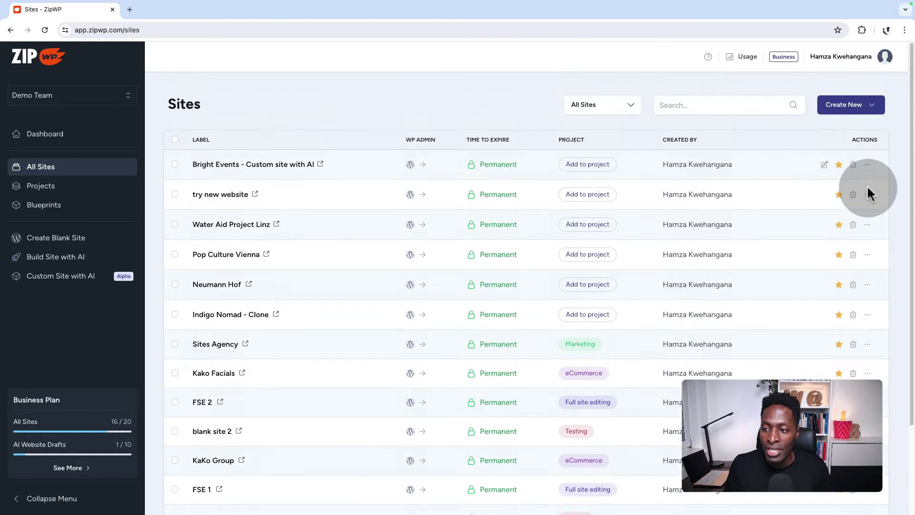
Step: Clone the site listed between Pop Culture Vienna and Indigo Nomad - Clone
{"action": "left_click", "coordinate": [868, 286]}
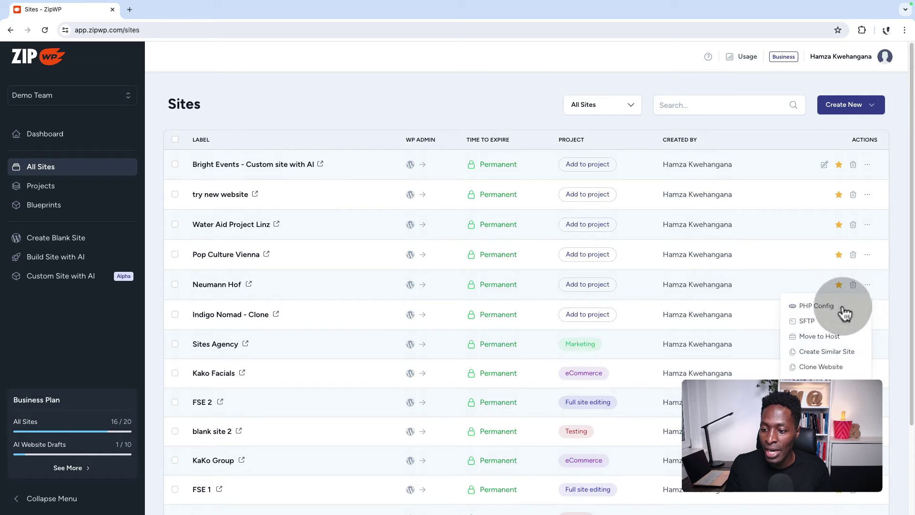
{"action": "left_click", "coordinate": [826, 366]}
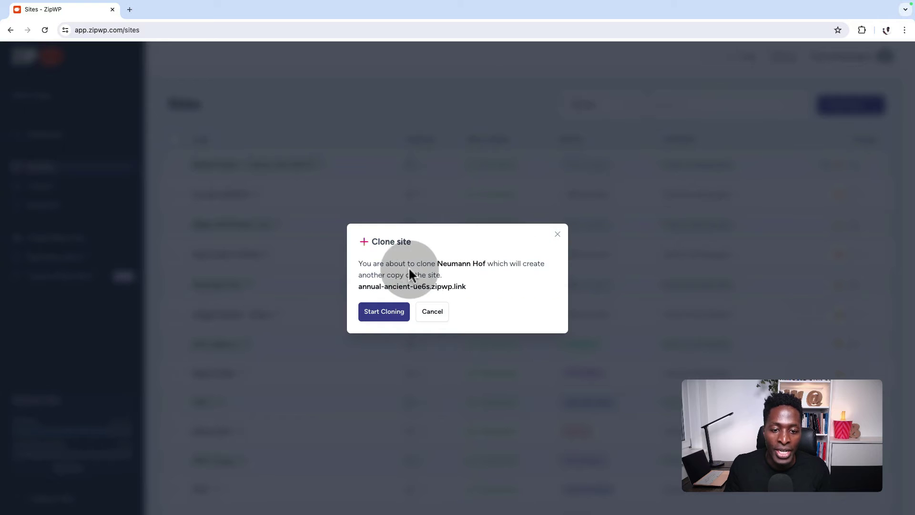
{"action": "left_click", "coordinate": [380, 312]}
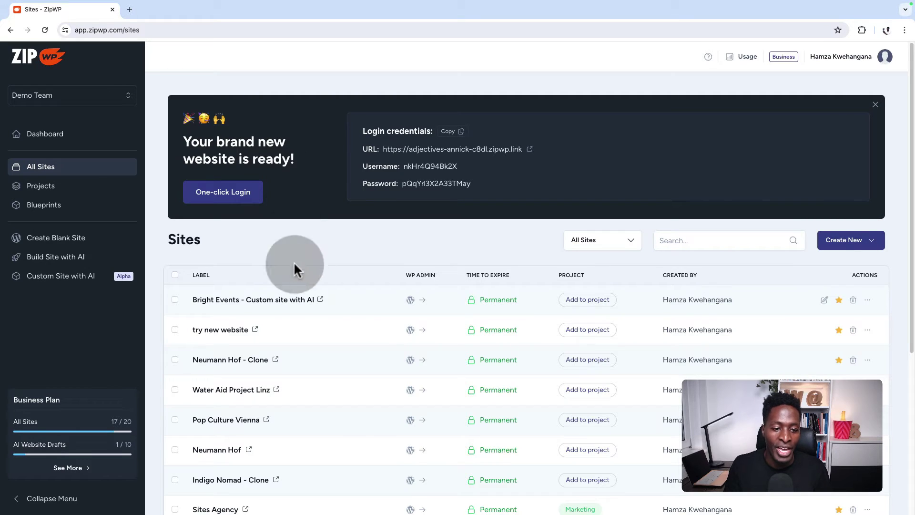
Step: Log in to the cloned site's WordPress admin, examine its front page, and close the site
{"action": "scroll", "coordinate": [374, 316], "scroll_direction": "down", "scroll_amount": 1}
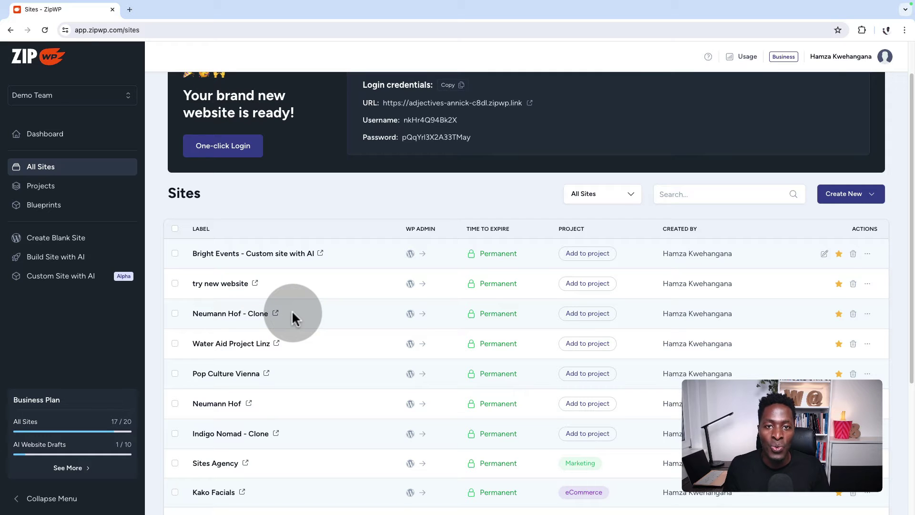
{"action": "scroll", "coordinate": [381, 233], "scroll_direction": "up", "scroll_amount": 1}
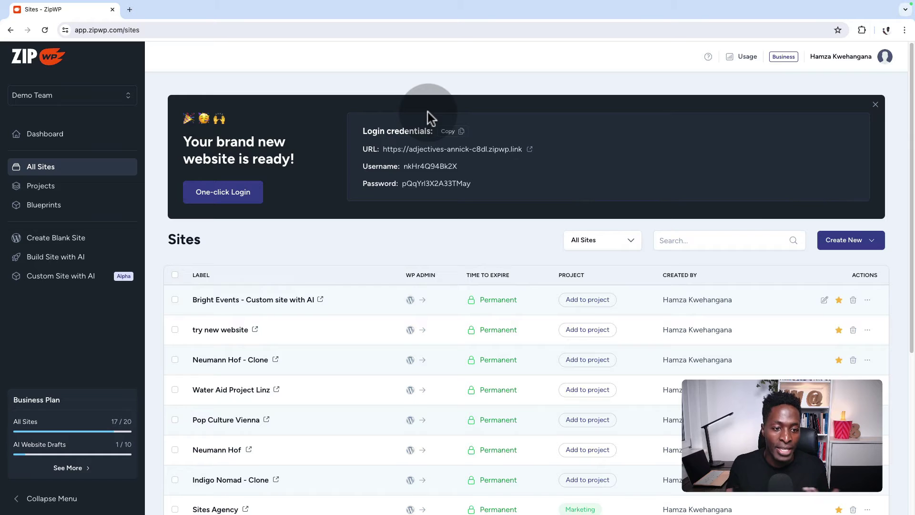
{"action": "left_click", "coordinate": [222, 195]}
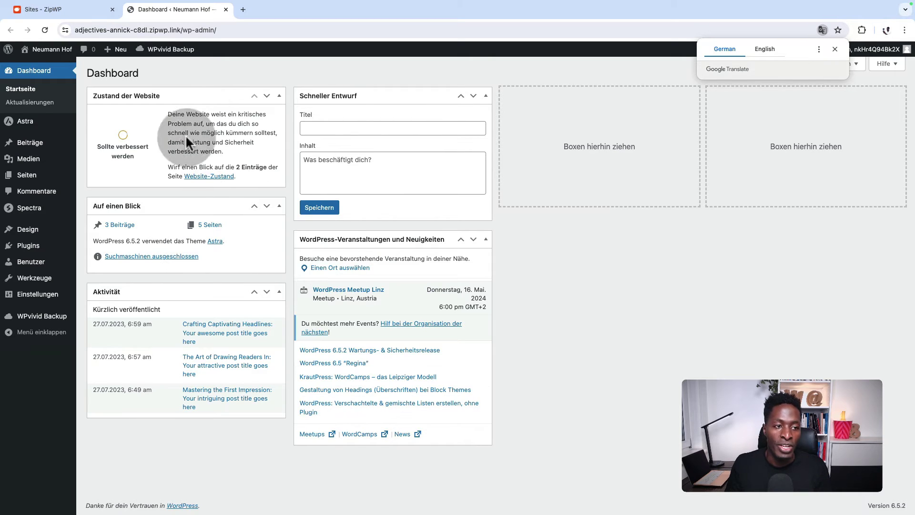
{"action": "left_click", "coordinate": [53, 49]}
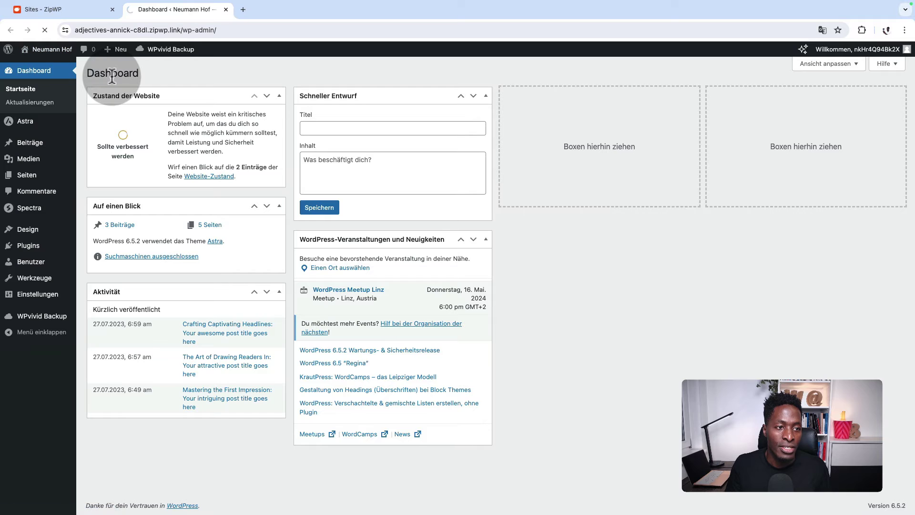
{"action": "scroll", "coordinate": [419, 394], "scroll_direction": "down", "scroll_amount": 6}
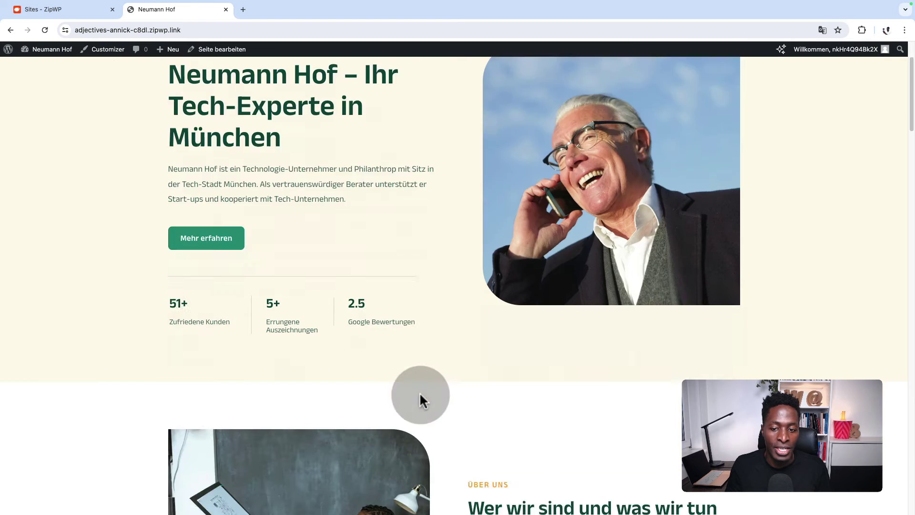
{"action": "scroll", "coordinate": [419, 394], "scroll_direction": "down", "scroll_amount": 3}
{"action": "scroll", "coordinate": [420, 392], "scroll_direction": "up", "scroll_amount": 12}
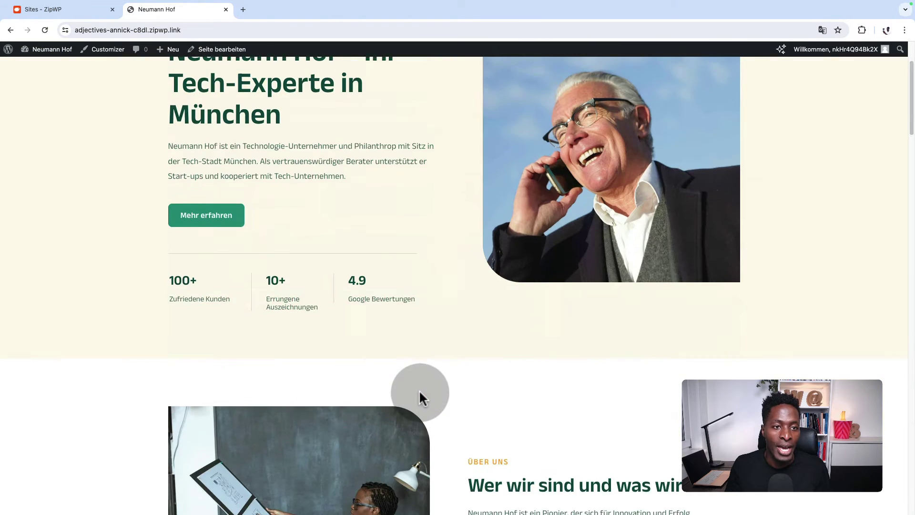
{"action": "left_click", "coordinate": [225, 9]}
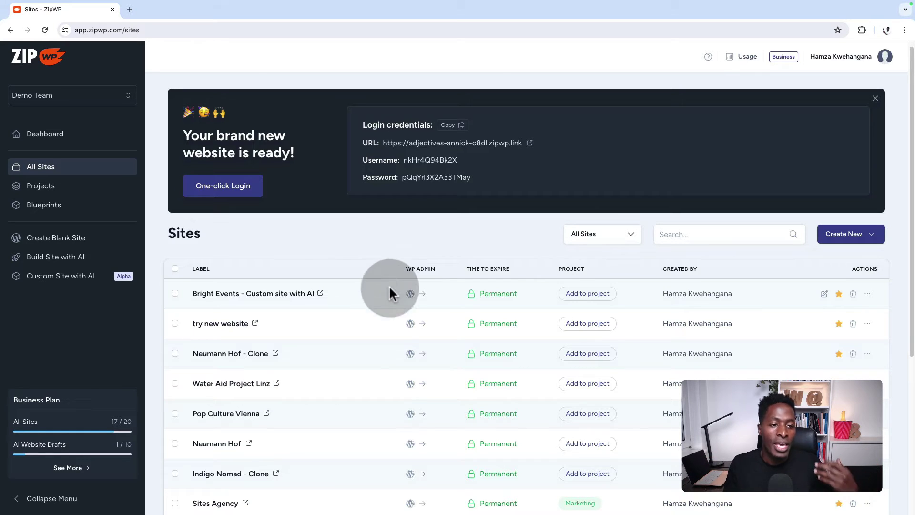
Step: Open the PHP configuration of the Neumann Hof - Clone site, review the available PHP versions, and select PHP 7.4
{"action": "scroll", "coordinate": [347, 371], "scroll_direction": "down", "scroll_amount": 1}
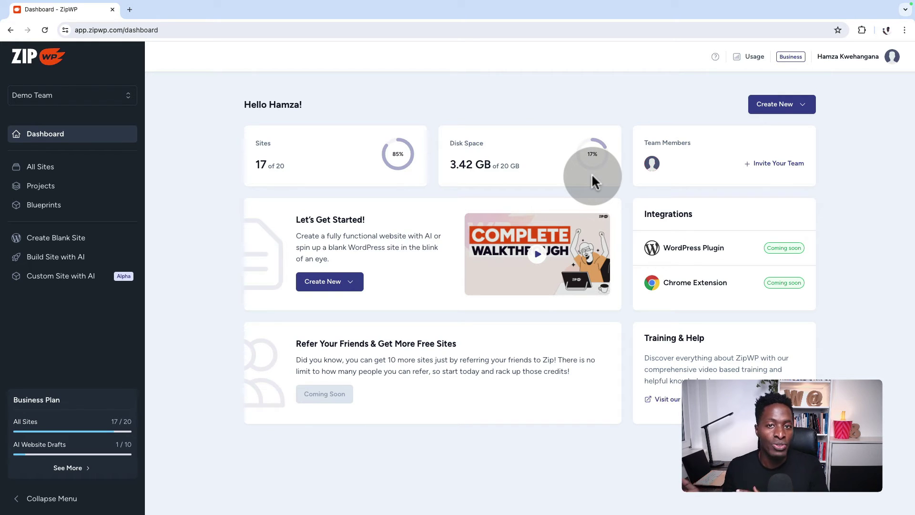
{"action": "left_click", "coordinate": [54, 171]}
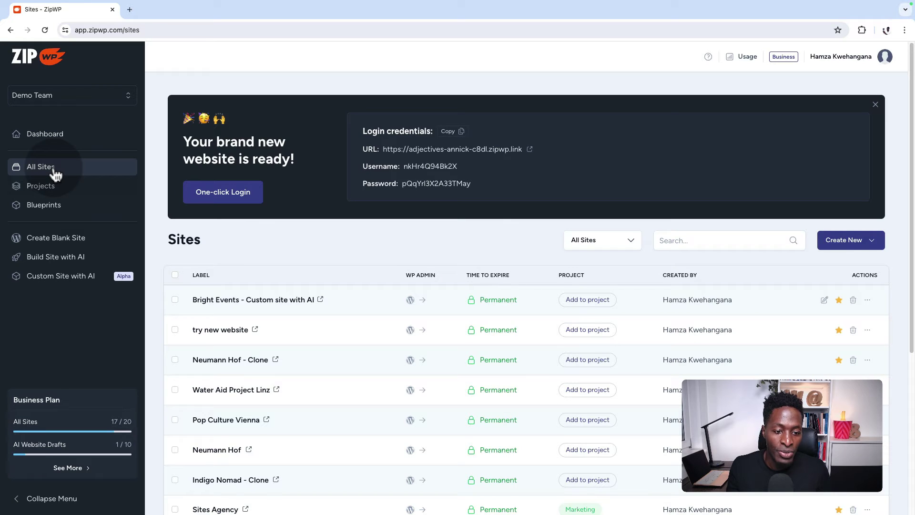
{"action": "scroll", "coordinate": [333, 310], "scroll_direction": "down", "scroll_amount": 3}
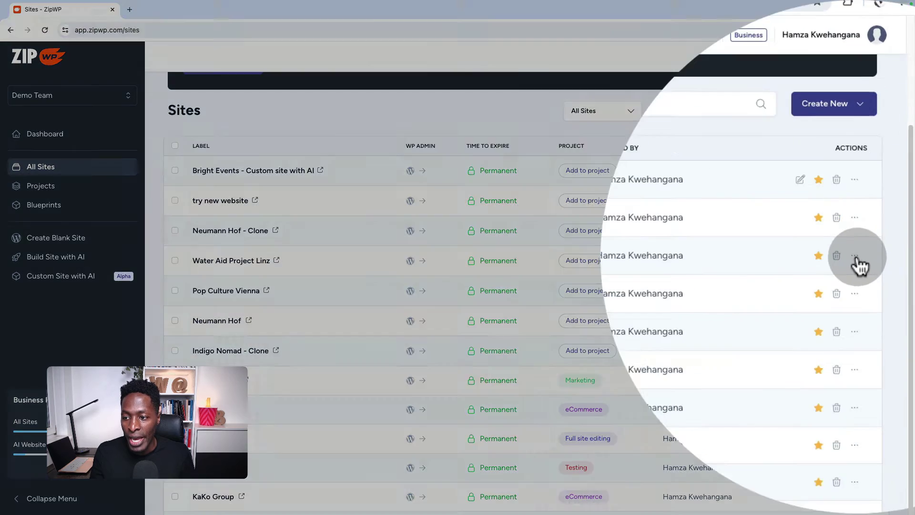
{"action": "left_click", "coordinate": [855, 257]}
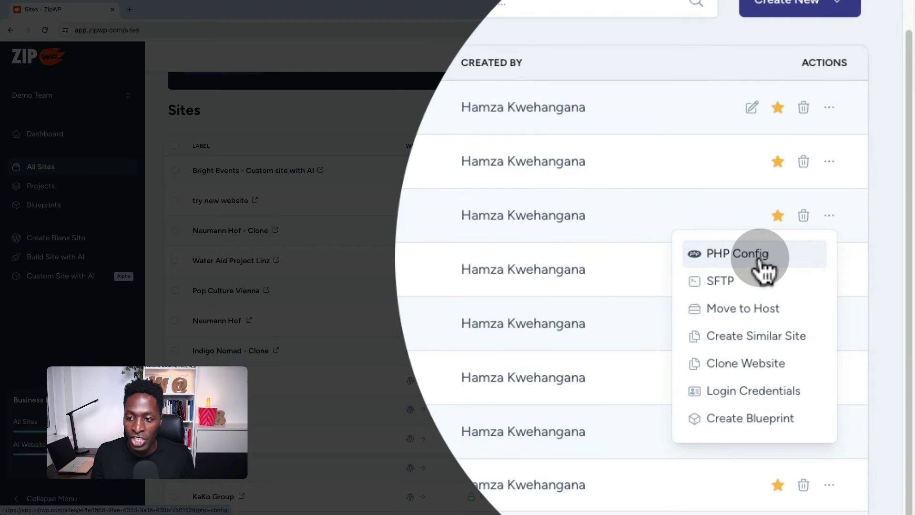
{"action": "left_click", "coordinate": [762, 262]}
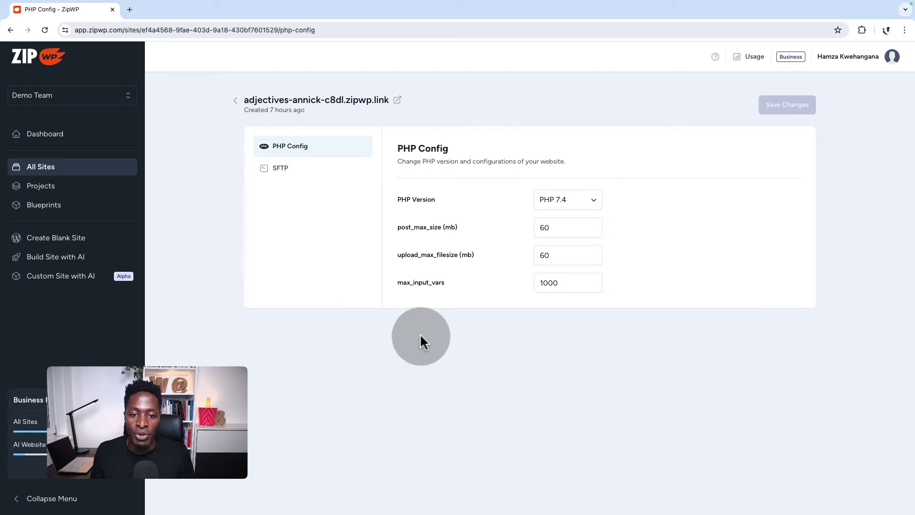
{"action": "left_click", "coordinate": [577, 196]}
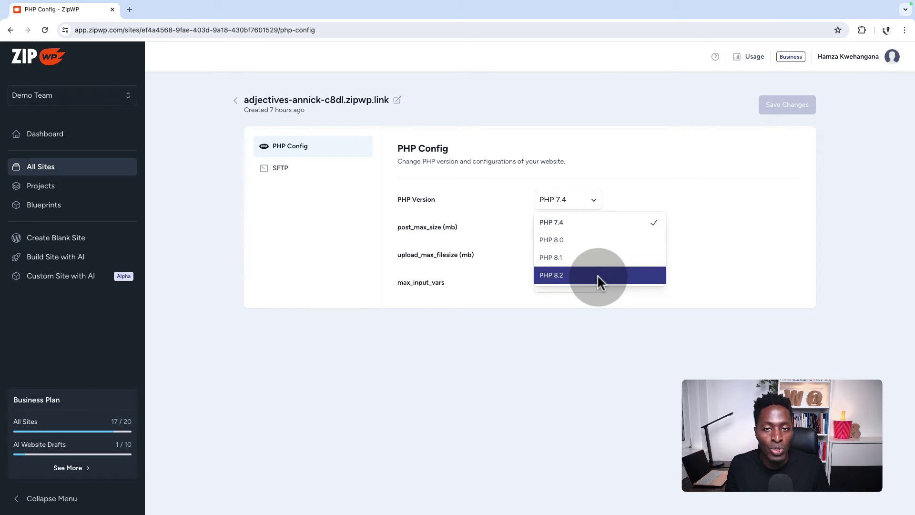
{"action": "left_click", "coordinate": [657, 200]}
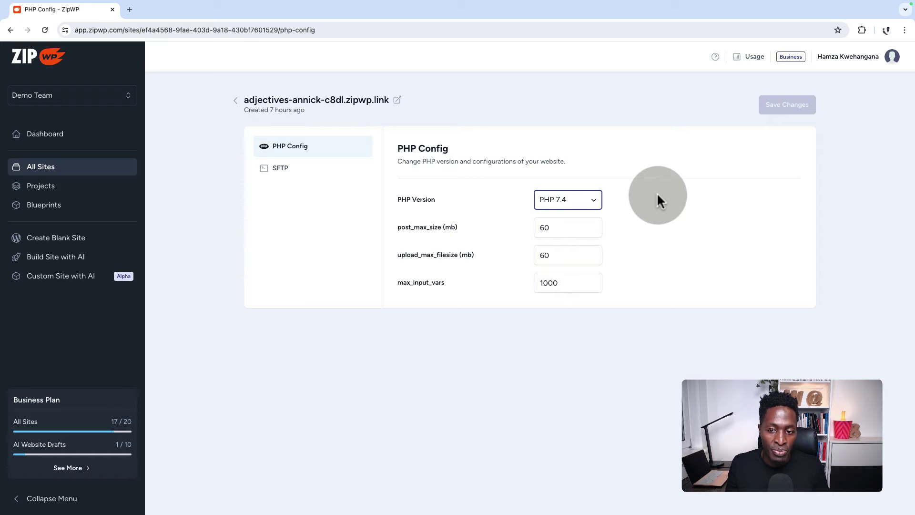
{"action": "left_click", "coordinate": [579, 196]}
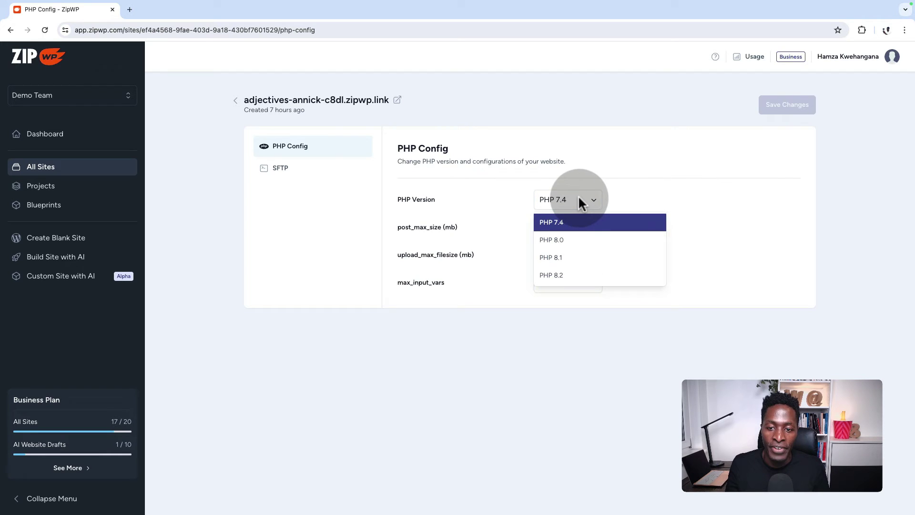
{"action": "left_click", "coordinate": [560, 223]}
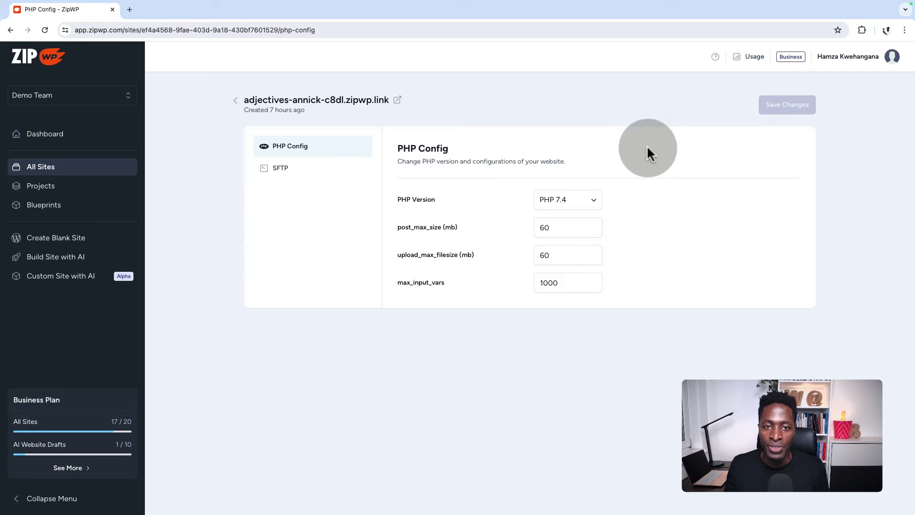
Step: Enable SFTP for the Neumann Hof - Clone site, review its connection details, and save the changes
{"action": "left_click", "coordinate": [285, 176]}
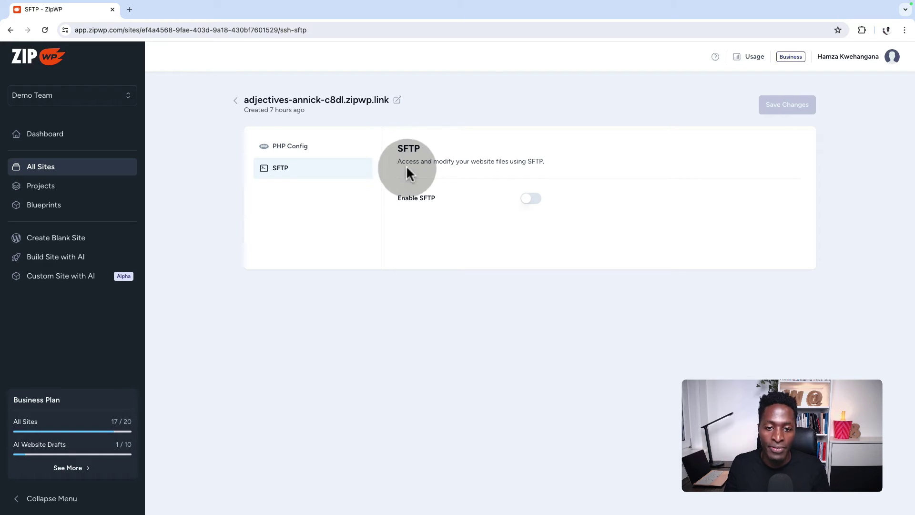
{"action": "left_click", "coordinate": [539, 204]}
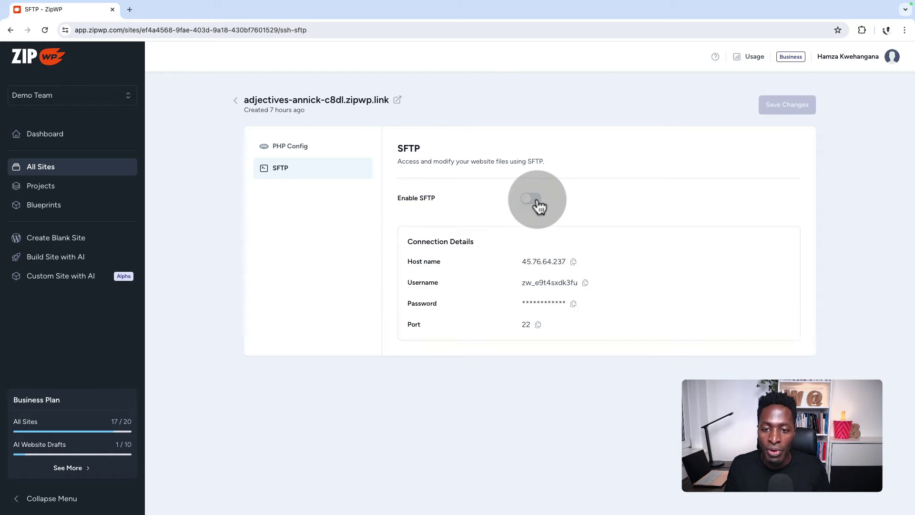
{"action": "left_click_drag", "start_coordinate": [405, 261], "coordinate": [534, 262]}
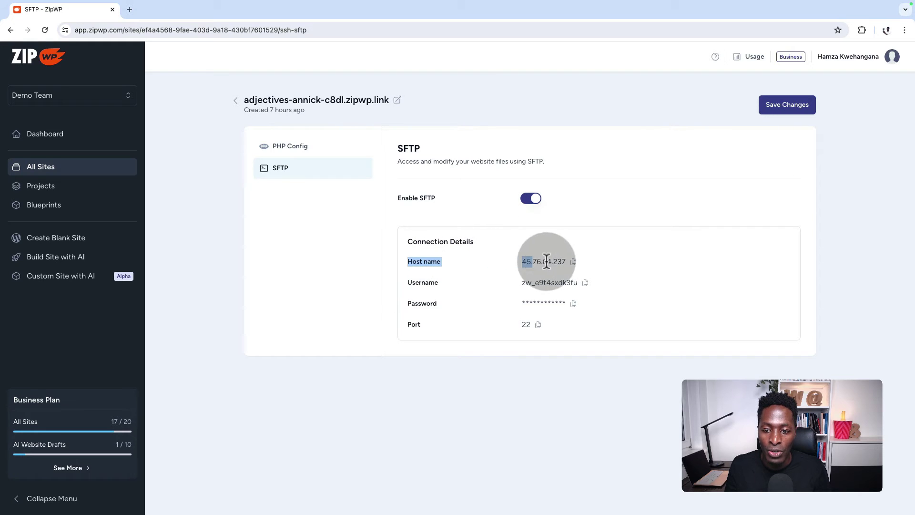
{"action": "left_click", "coordinate": [416, 282]}
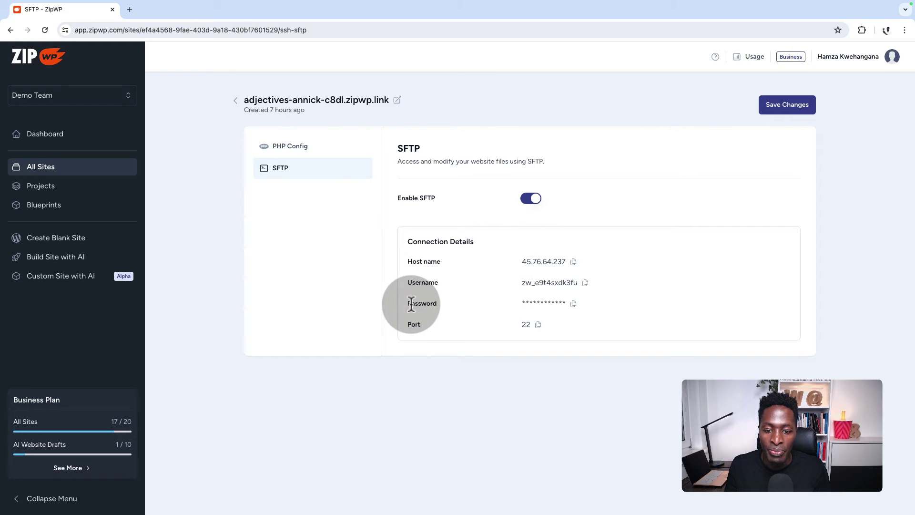
{"action": "left_click_drag", "start_coordinate": [411, 304], "coordinate": [429, 303]}
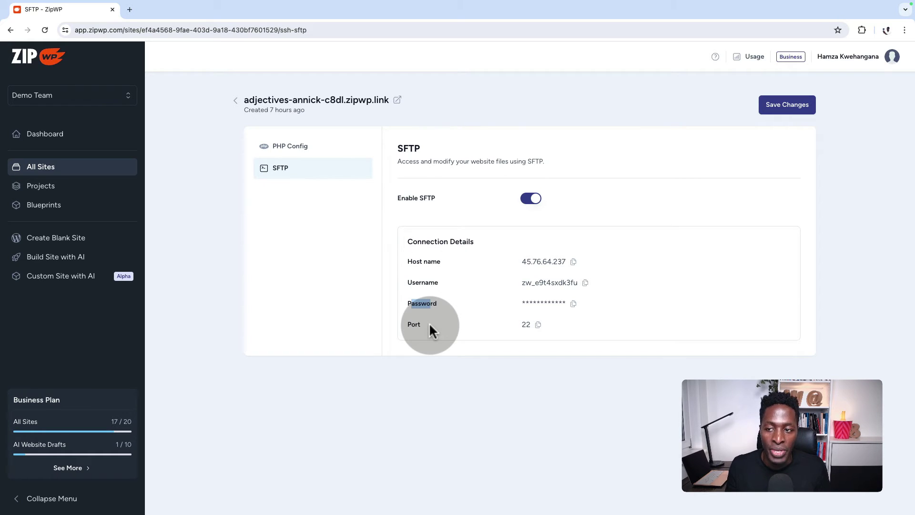
{"action": "left_click", "coordinate": [777, 111]}
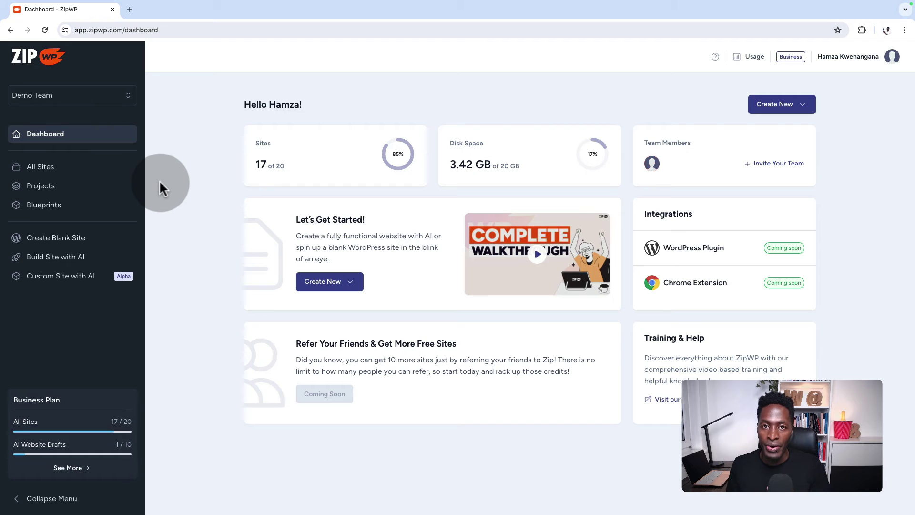
Step: Dismiss the new-website notice above the list of all sites and switch to the Design team organization
{"action": "left_click", "coordinate": [66, 177]}
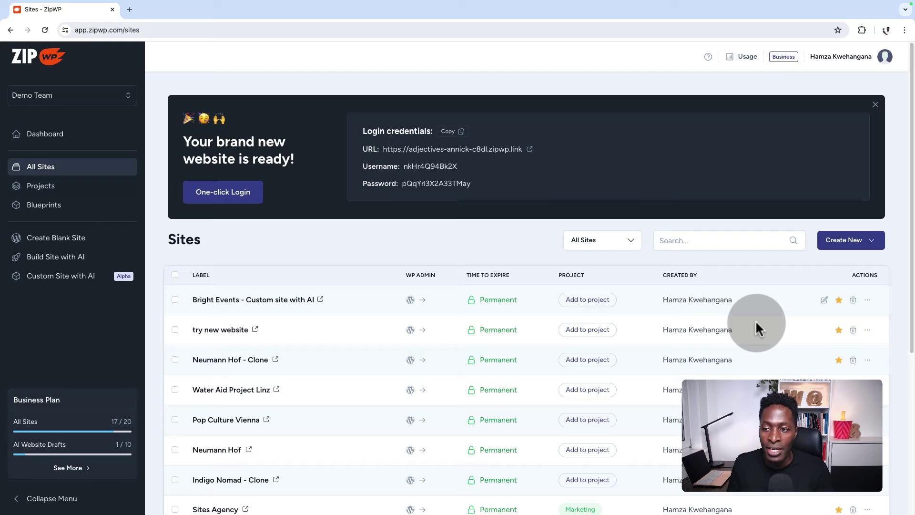
{"action": "left_click", "coordinate": [875, 105]}
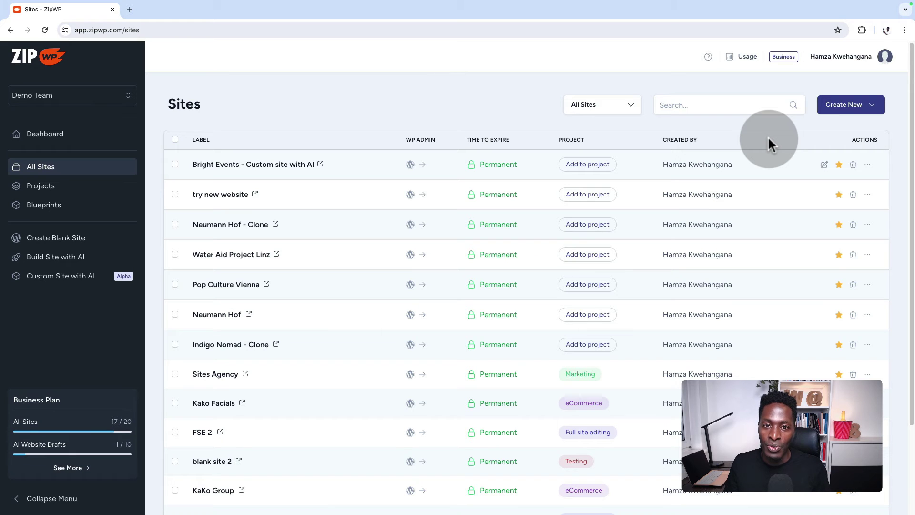
{"action": "left_click", "coordinate": [70, 100]}
{"action": "left_click", "coordinate": [64, 152]}
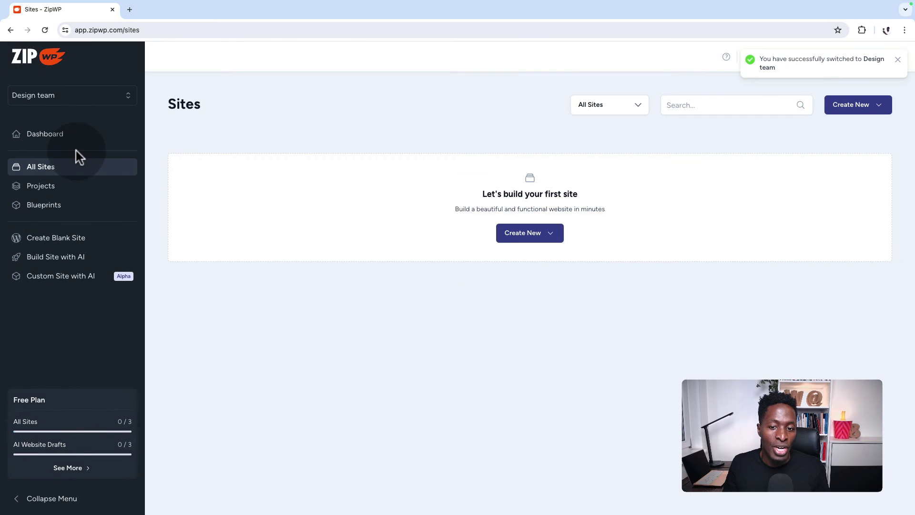
Step: Create a new blank website labelled Demo in the Design team organization
{"action": "left_click", "coordinate": [49, 137]}
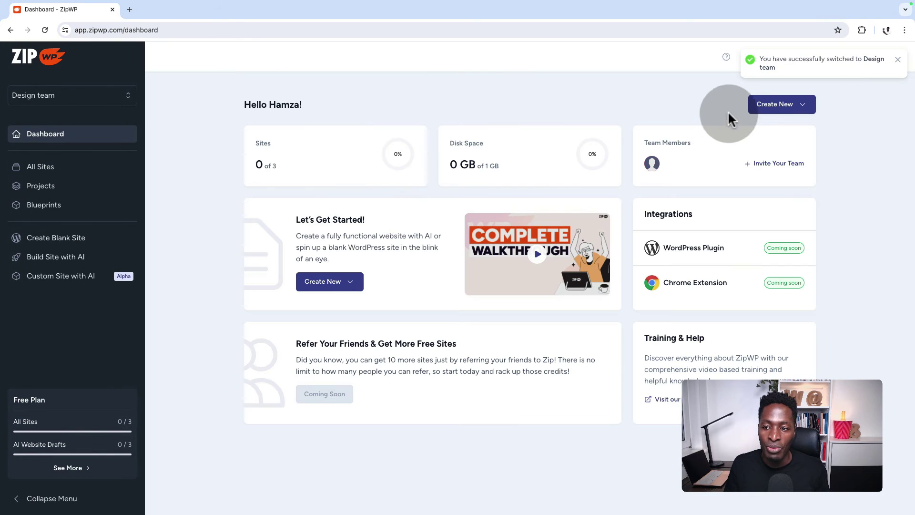
{"action": "left_click", "coordinate": [773, 106]}
{"action": "left_click", "coordinate": [729, 136]}
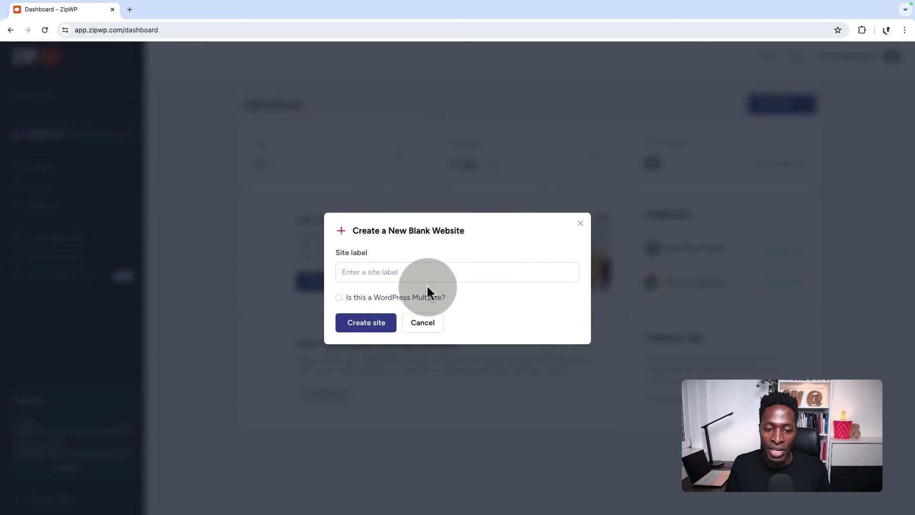
{"action": "left_click", "coordinate": [377, 268]}
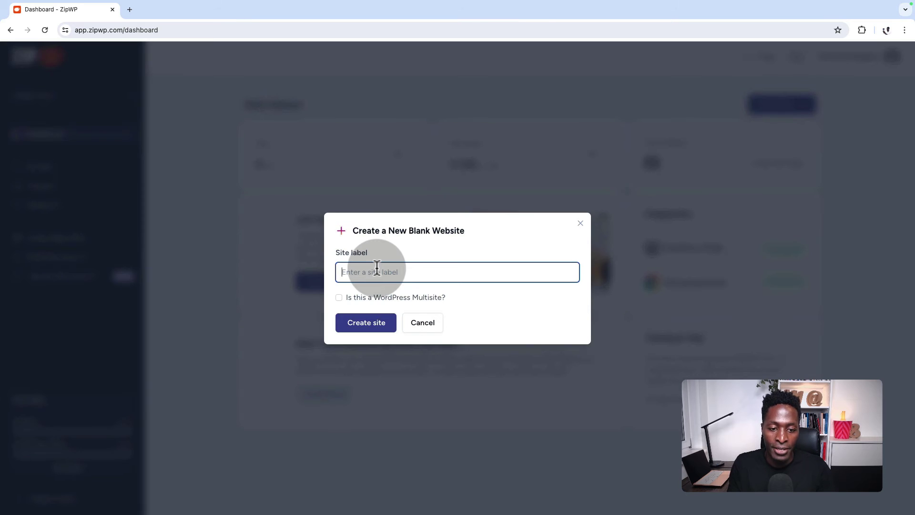
{"action": "type", "text": "Demo"}
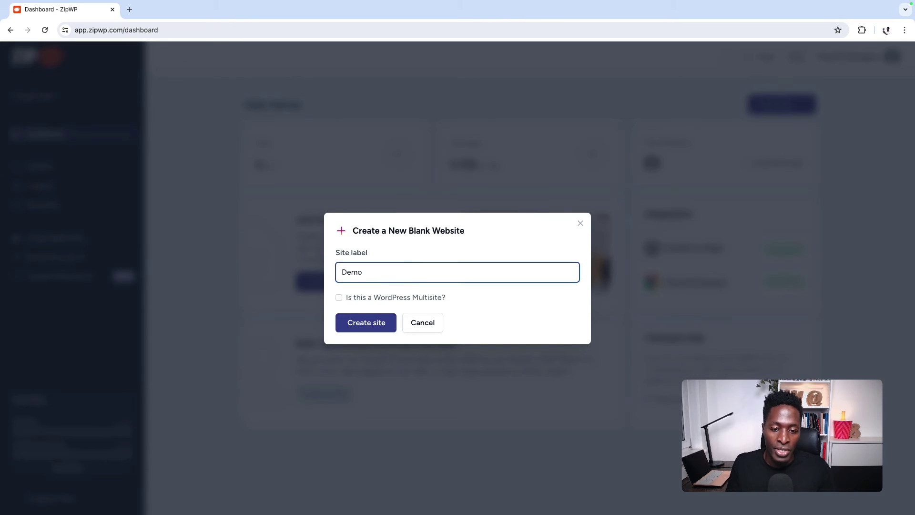
{"action": "left_click", "coordinate": [350, 322]}
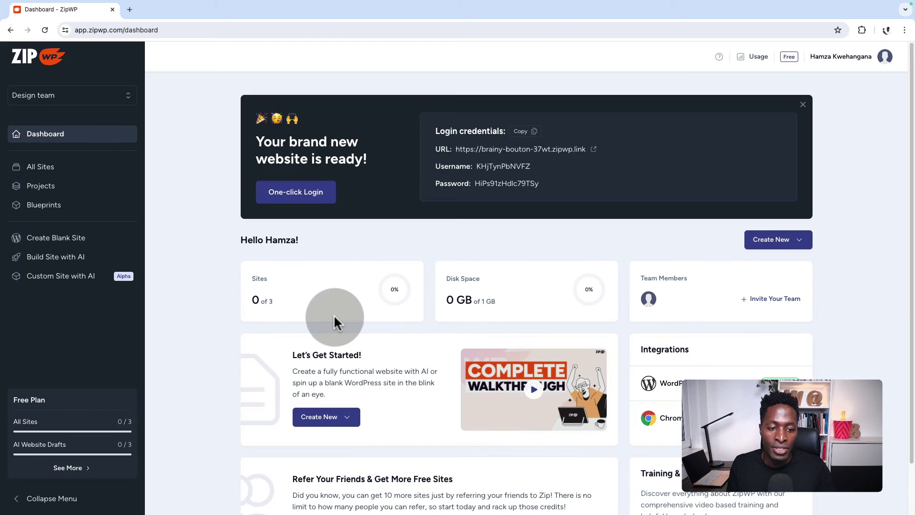
Step: Check the Demo site's time to expire in the sites list and switch back to the Demo Team organization
{"action": "left_click", "coordinate": [48, 169]}
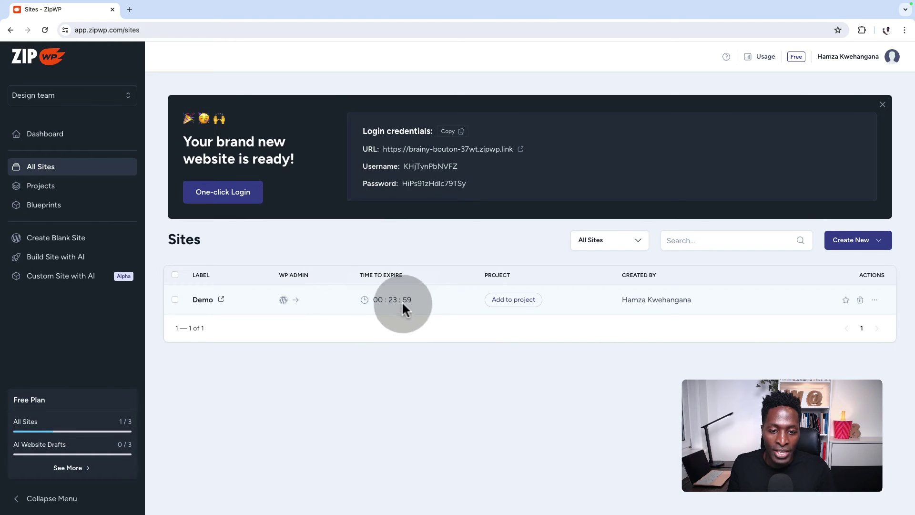
{"action": "mouse_move", "coordinate": [388, 296]}
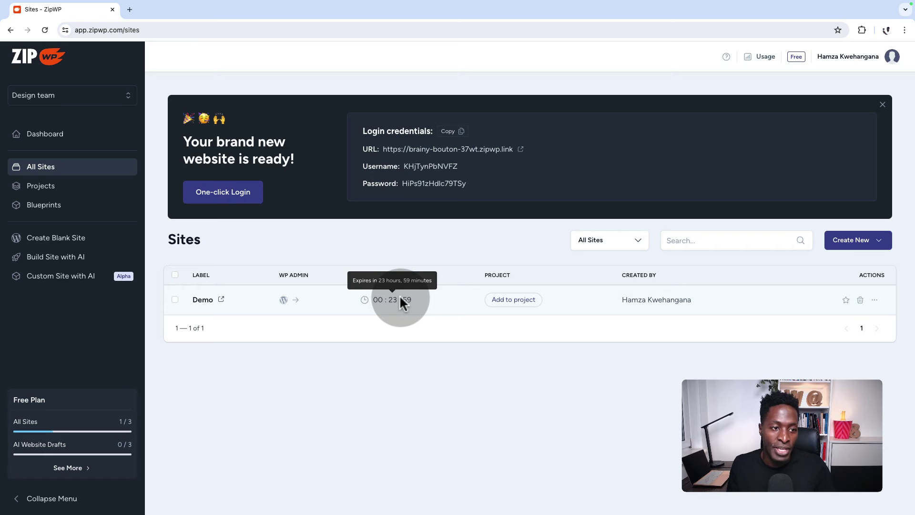
{"action": "left_click", "coordinate": [59, 99]}
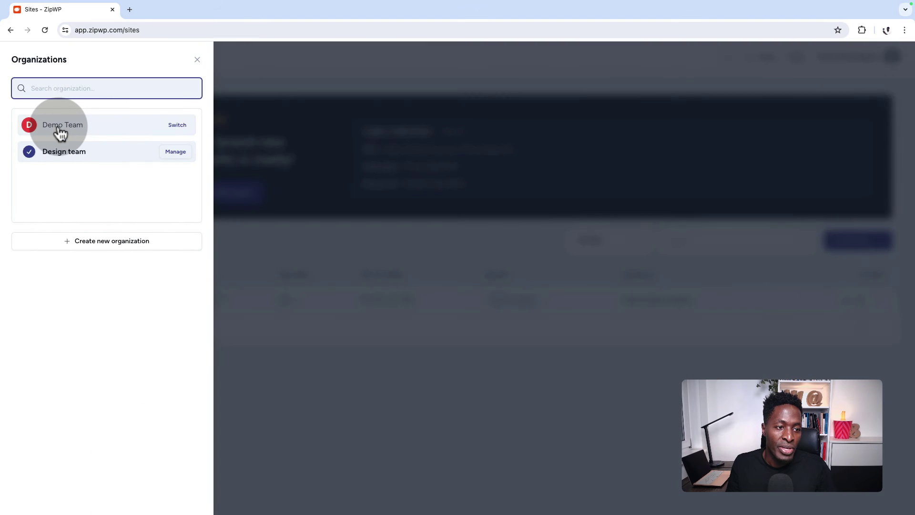
{"action": "left_click", "coordinate": [60, 133]}
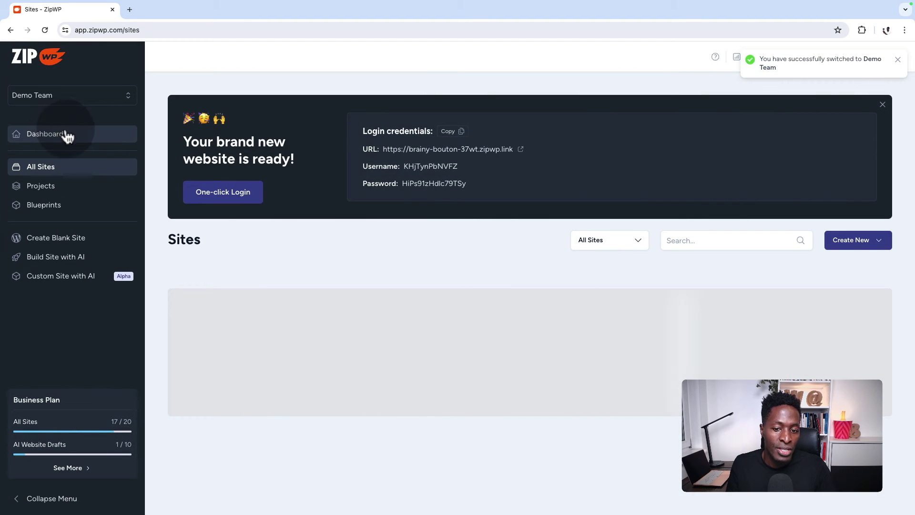
Step: Remove the permanent mark from the Bright Events - Custom site with AI and try new website sites
{"action": "scroll", "coordinate": [780, 296], "scroll_direction": "down", "scroll_amount": 3}
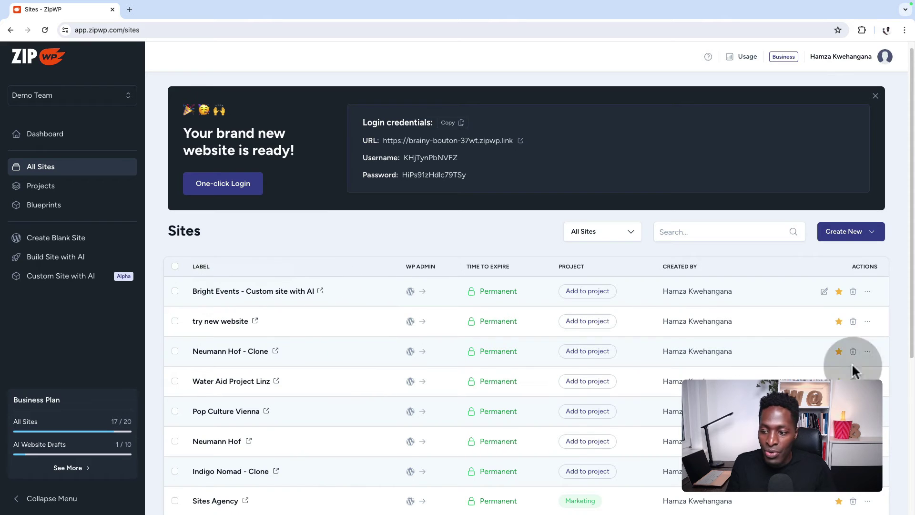
{"action": "left_click", "coordinate": [838, 292]}
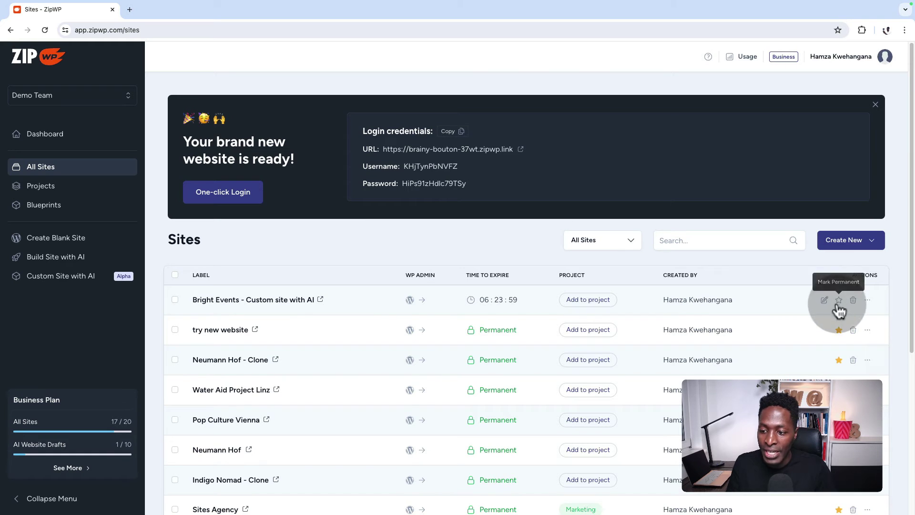
{"action": "left_click", "coordinate": [839, 333]}
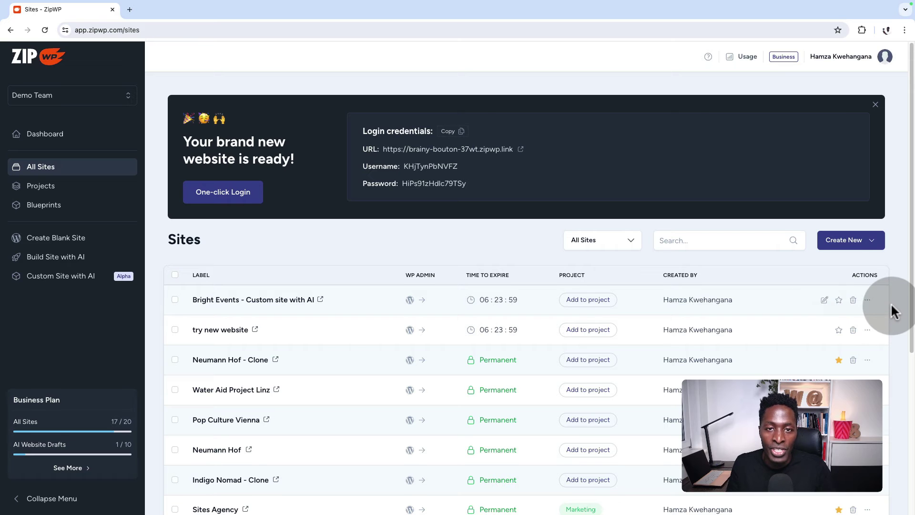
Step: Create a new blank website labelled demo 2 in the Demo Team organization
{"action": "scroll", "coordinate": [890, 310], "scroll_direction": "down", "scroll_amount": 1}
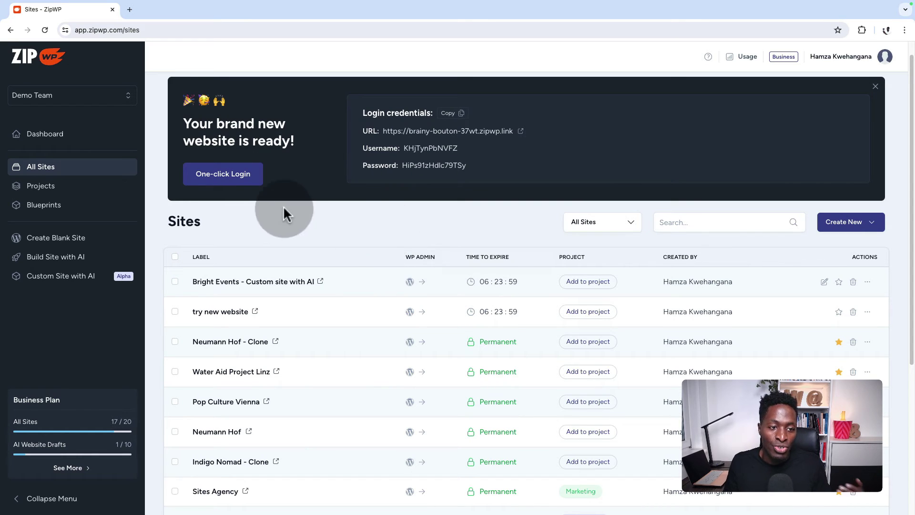
{"action": "left_click", "coordinate": [853, 228]}
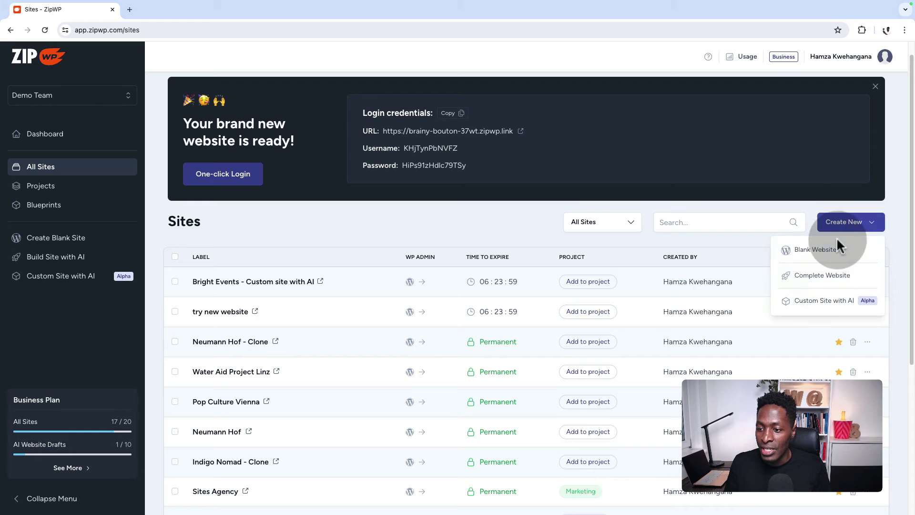
{"action": "left_click", "coordinate": [809, 253]}
{"action": "left_click", "coordinate": [374, 272]}
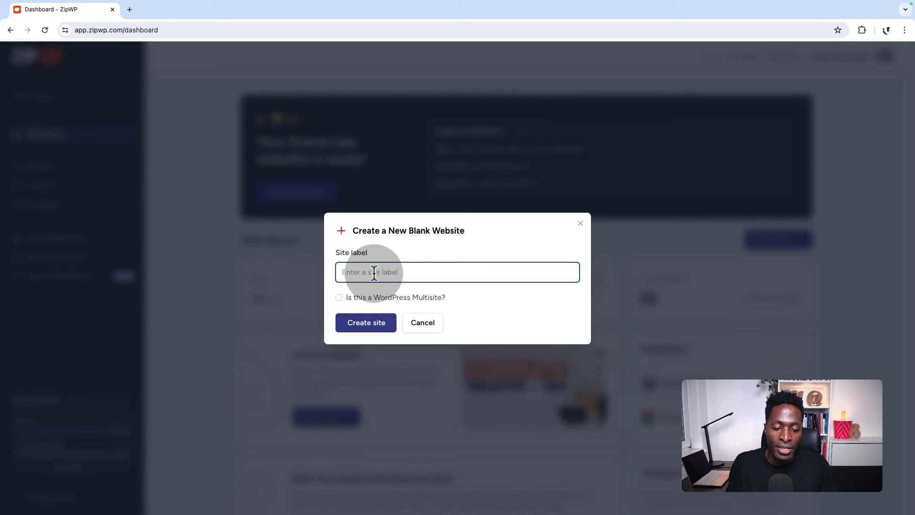
{"action": "type", "text": "demo 2"}
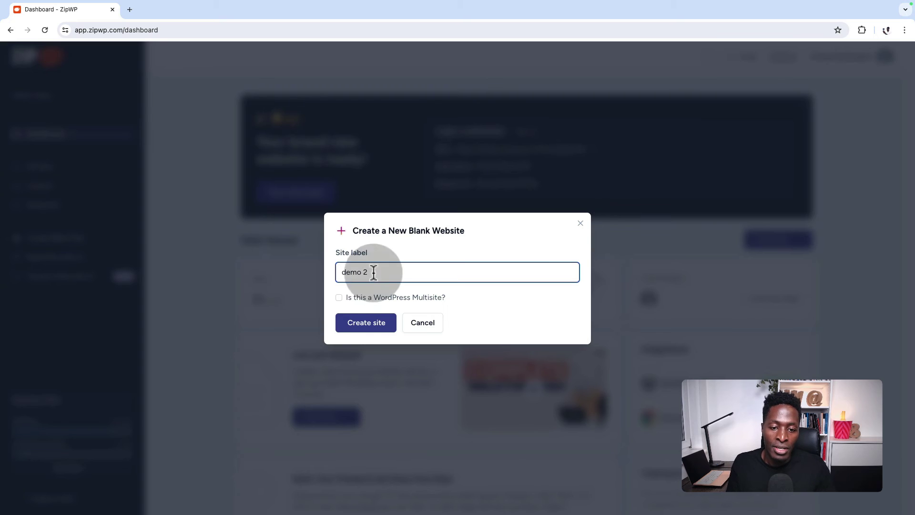
{"action": "left_click", "coordinate": [359, 322]}
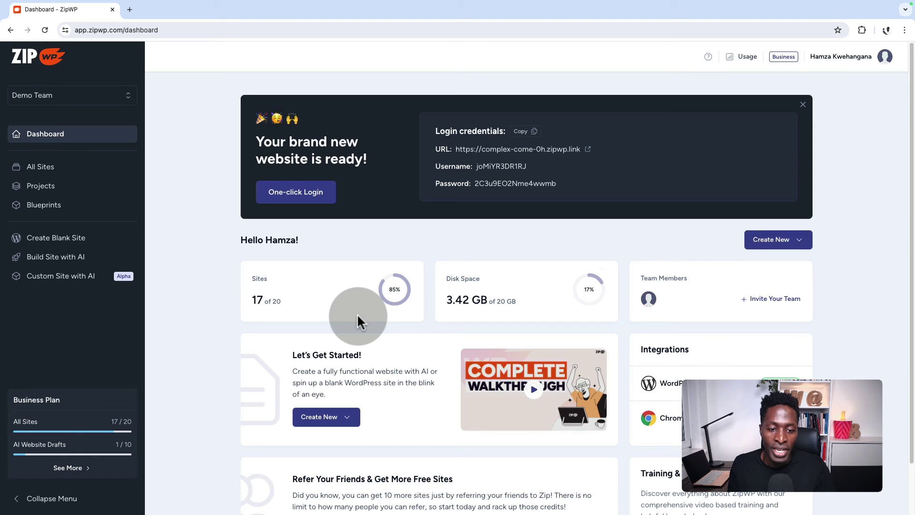
Step: Delete the demo 2 site from the sites list, confirming with the word delete
{"action": "left_click", "coordinate": [54, 167]}
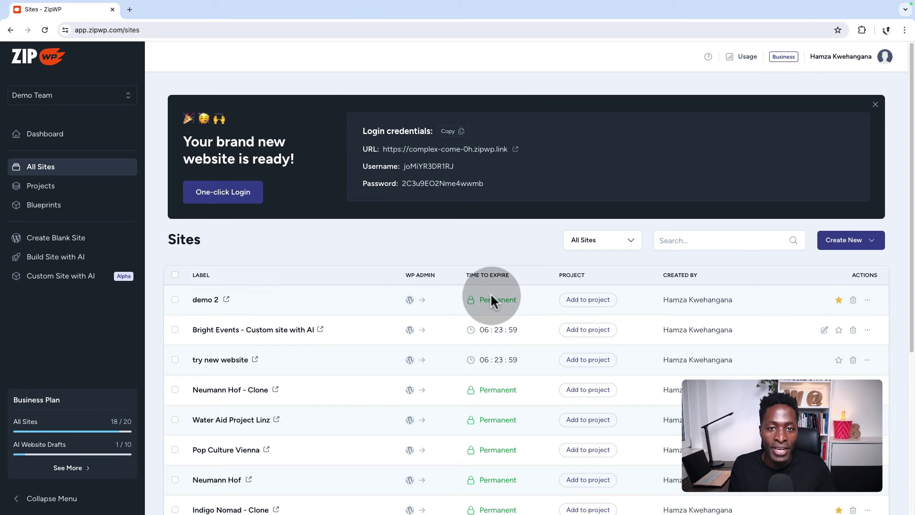
{"action": "left_click", "coordinate": [852, 301]}
{"action": "left_click", "coordinate": [365, 301]}
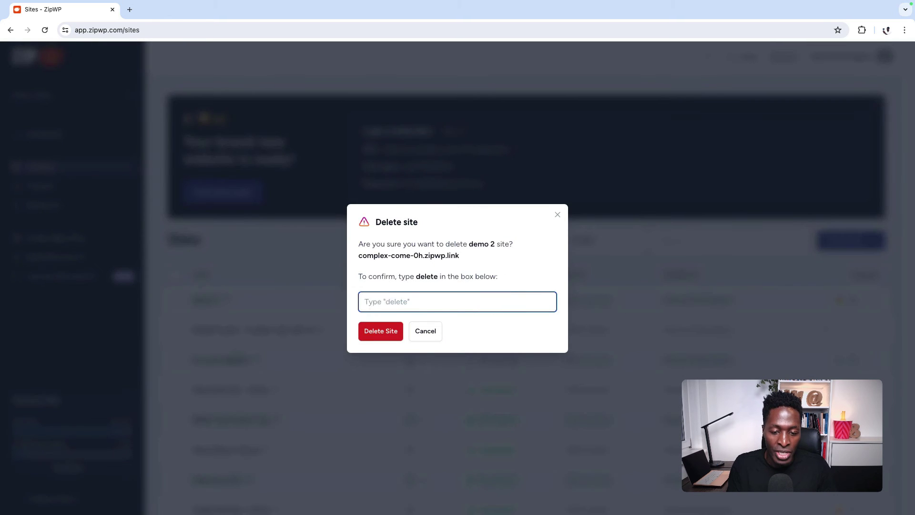
{"action": "type", "text": "delt"}
{"action": "type", "text": "te"}
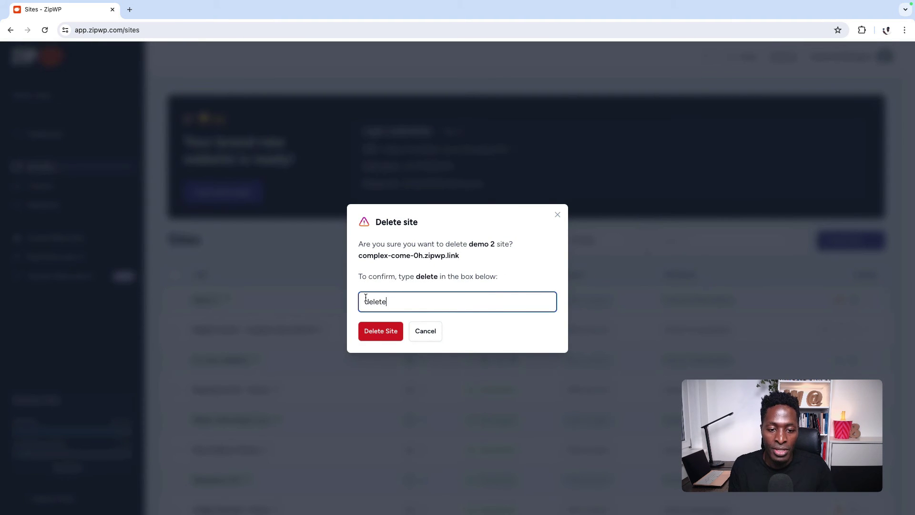
{"action": "left_click", "coordinate": [381, 330]}
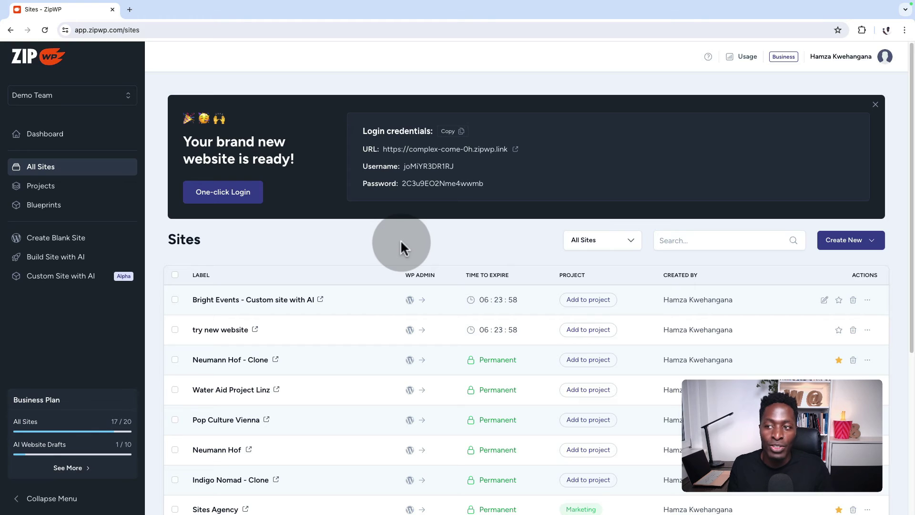
Step: Set the status of new websites to Temporary in the account preferences and save the changes
{"action": "left_click", "coordinate": [849, 62]}
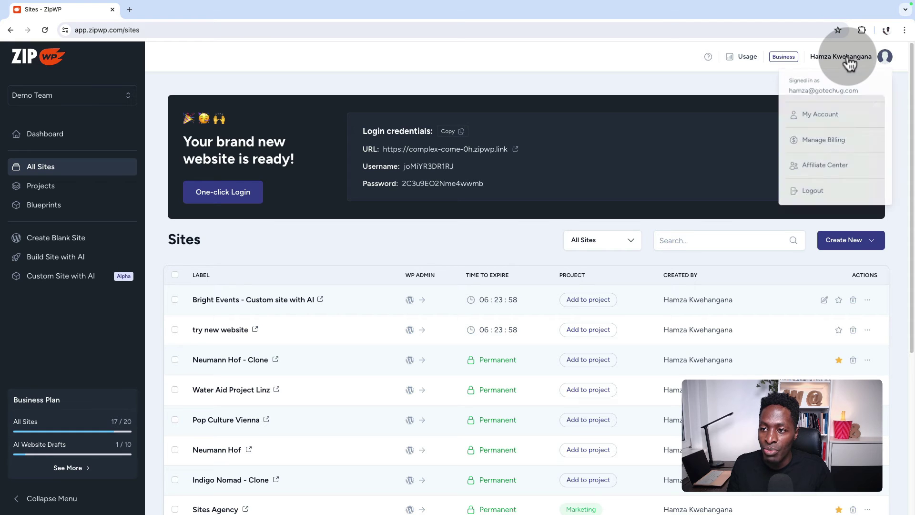
{"action": "left_click", "coordinate": [822, 116]}
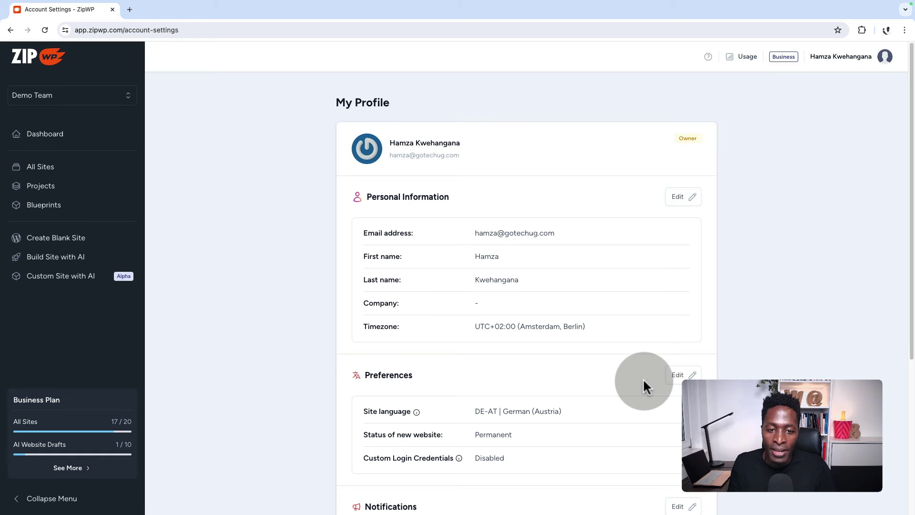
{"action": "scroll", "coordinate": [643, 381], "scroll_direction": "down", "scroll_amount": 2}
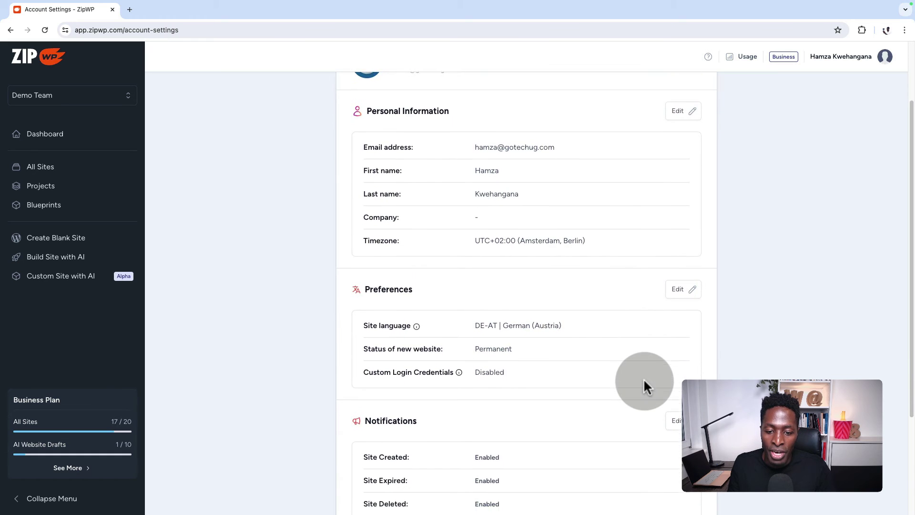
{"action": "scroll", "coordinate": [643, 380], "scroll_direction": "down", "scroll_amount": 1}
{"action": "left_click", "coordinate": [682, 244]}
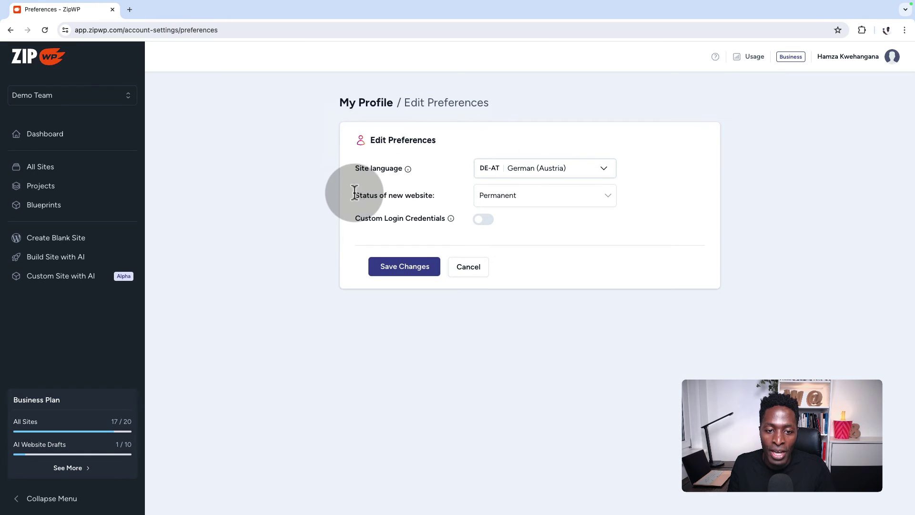
{"action": "left_click", "coordinate": [531, 196]}
{"action": "left_click", "coordinate": [523, 238]}
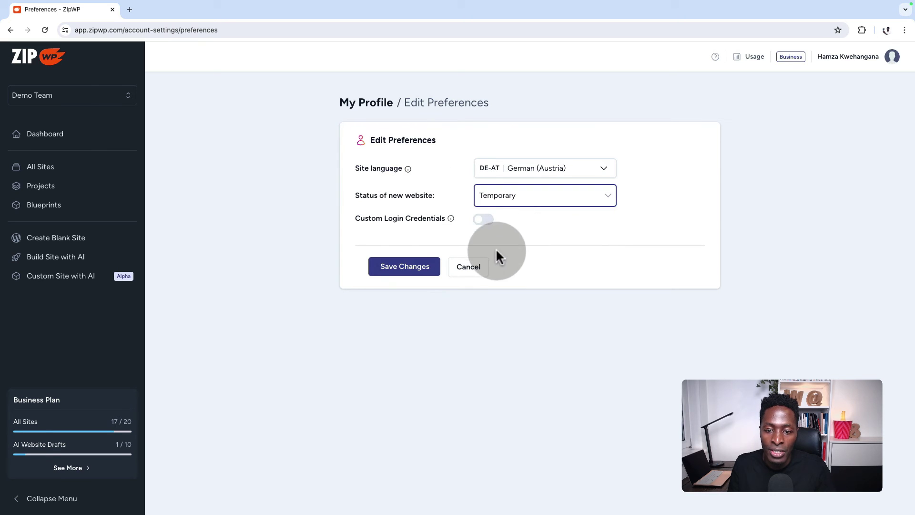
{"action": "left_click", "coordinate": [400, 277]}
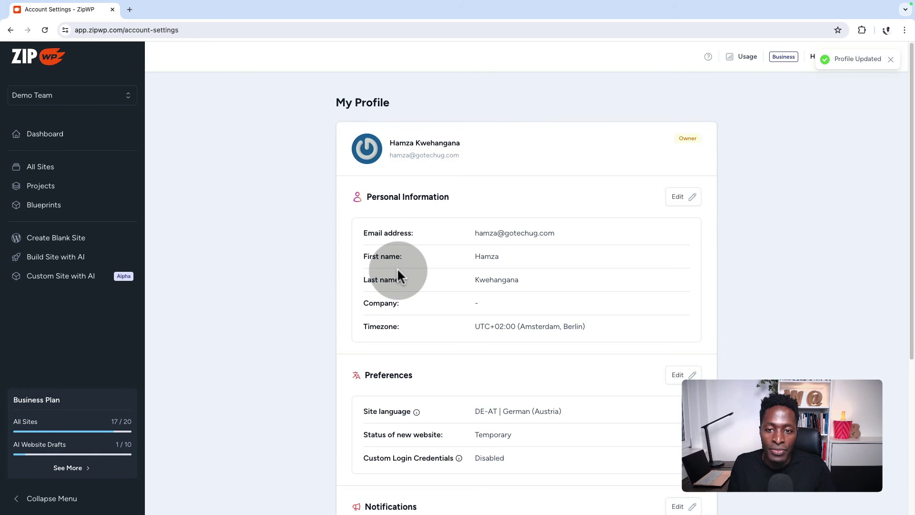
Step: Create a new blank website labelled test site and check its time to expire in the sites list
{"action": "left_click", "coordinate": [70, 143]}
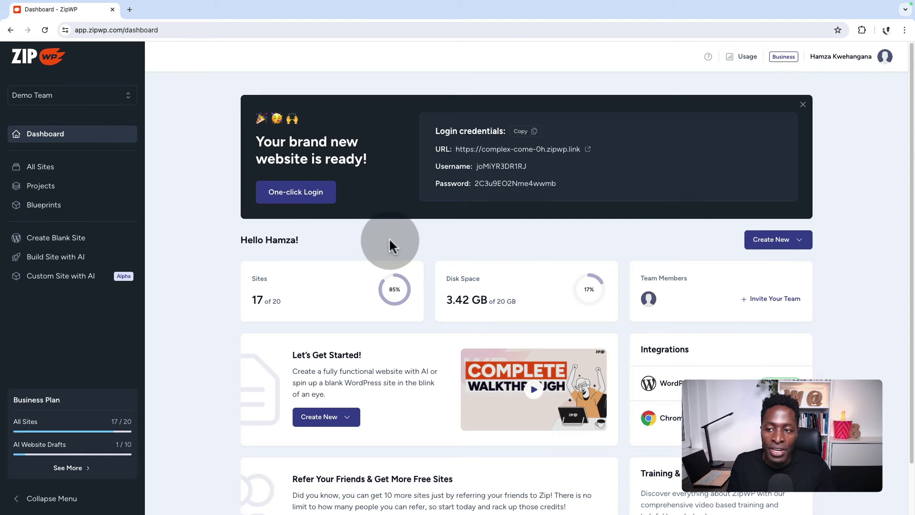
{"action": "left_click", "coordinate": [744, 245]}
{"action": "left_click", "coordinate": [755, 265]}
{"action": "type", "text": "test site"}
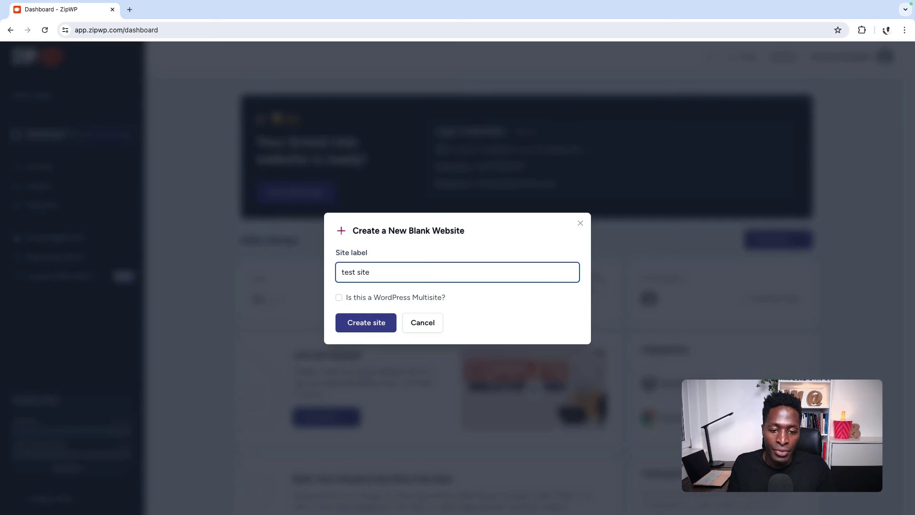
{"action": "left_click", "coordinate": [358, 323]}
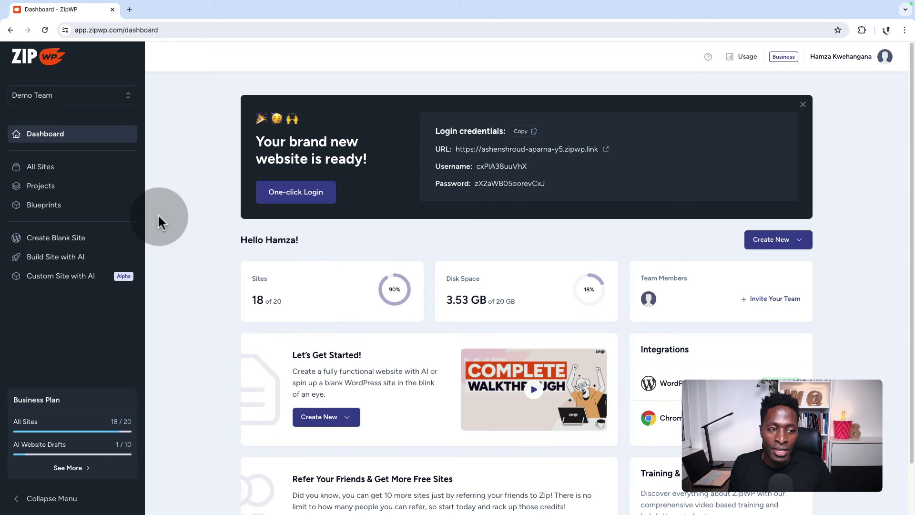
{"action": "left_click", "coordinate": [62, 175]}
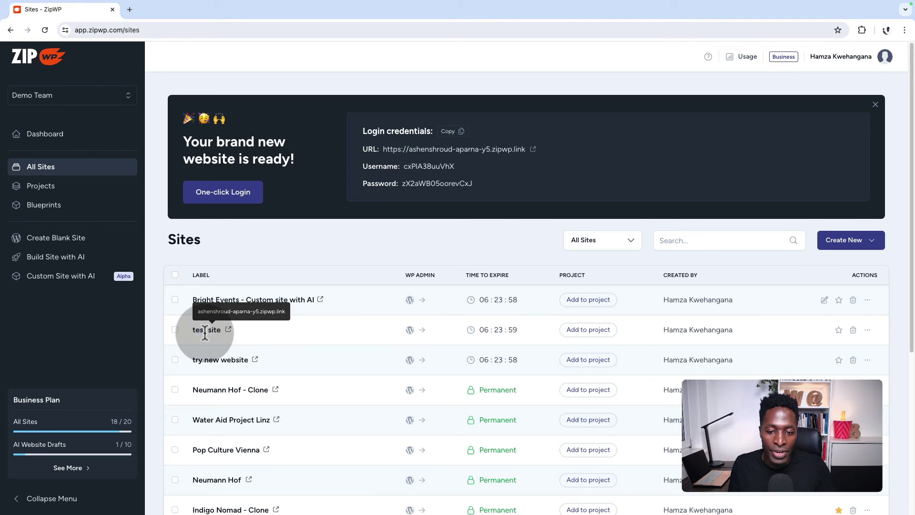
{"action": "mouse_move", "coordinate": [499, 329]}
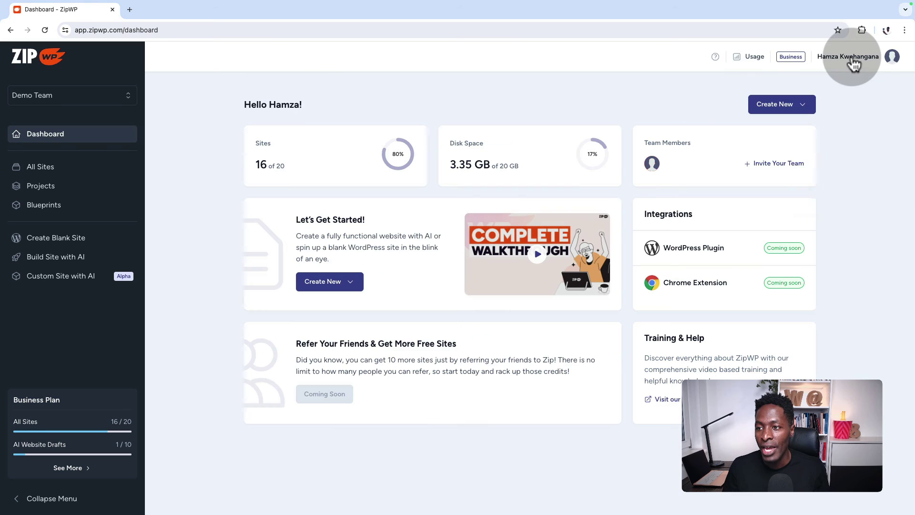
Step: Switch off the Blueprint Failed, Site Deleted, Site Expired and Site Created email notifications in the account settings
{"action": "left_click", "coordinate": [852, 59]}
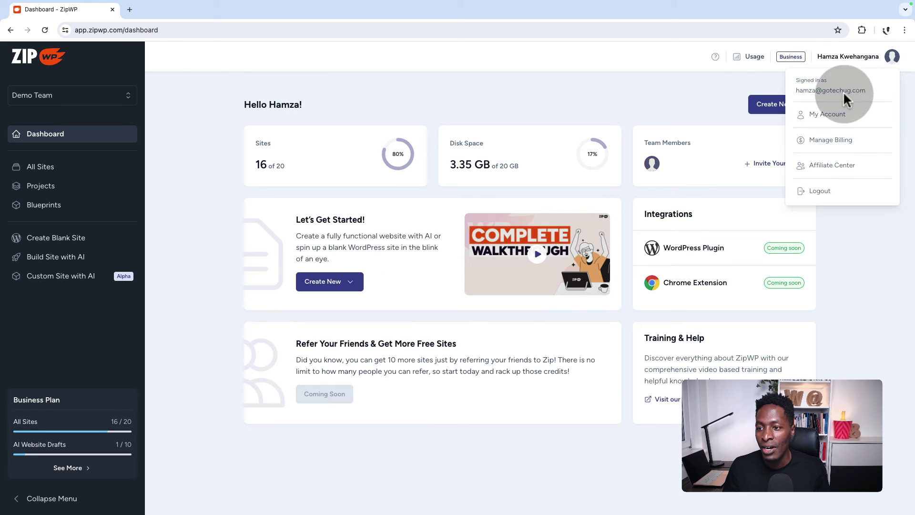
{"action": "left_click", "coordinate": [834, 118]}
{"action": "scroll", "coordinate": [778, 203], "scroll_direction": "down", "scroll_amount": 5}
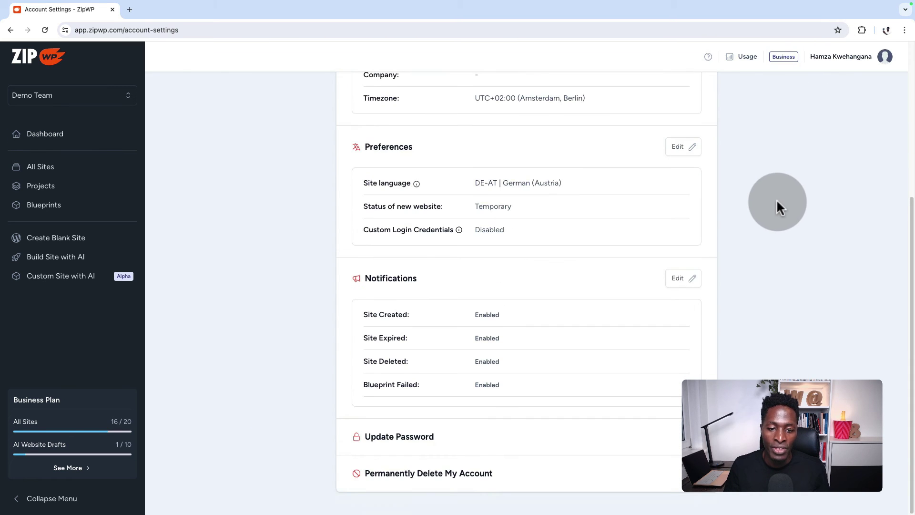
{"action": "left_click", "coordinate": [681, 280]}
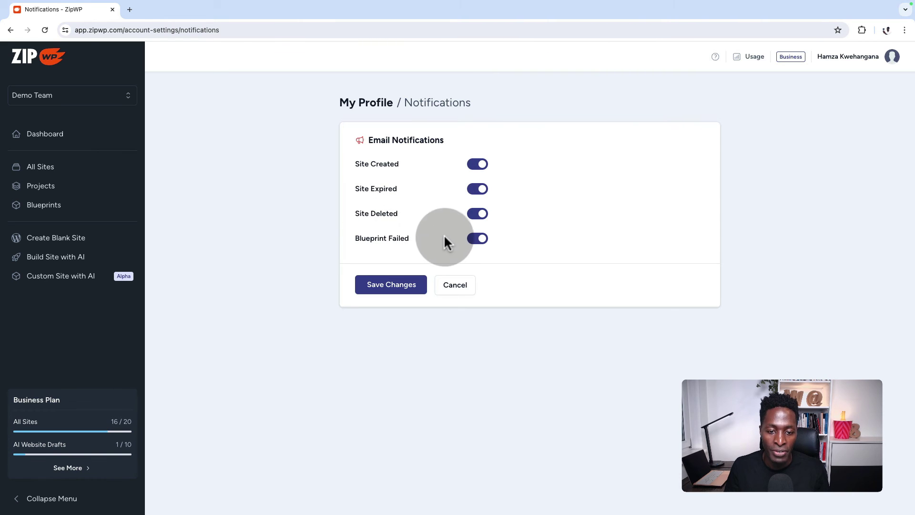
{"action": "left_click", "coordinate": [477, 239]}
{"action": "left_click", "coordinate": [477, 215]}
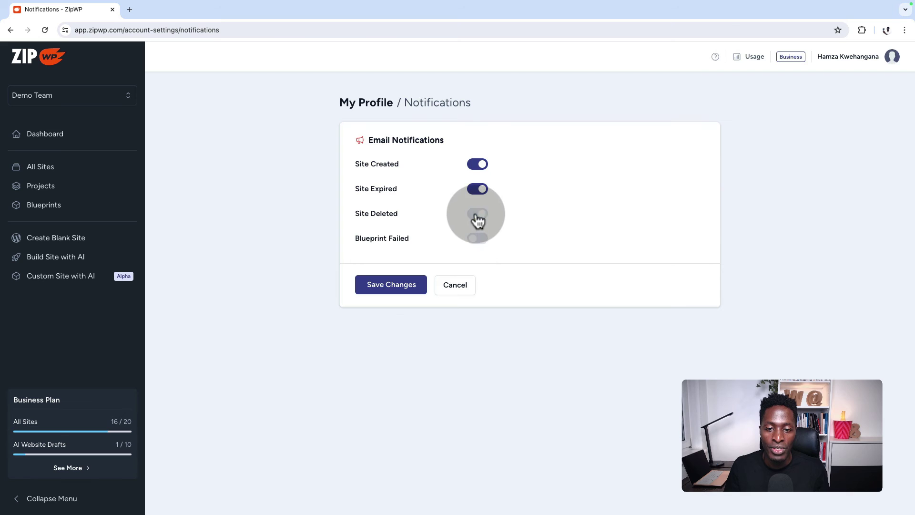
{"action": "left_click", "coordinate": [477, 189]}
{"action": "left_click", "coordinate": [477, 164]}
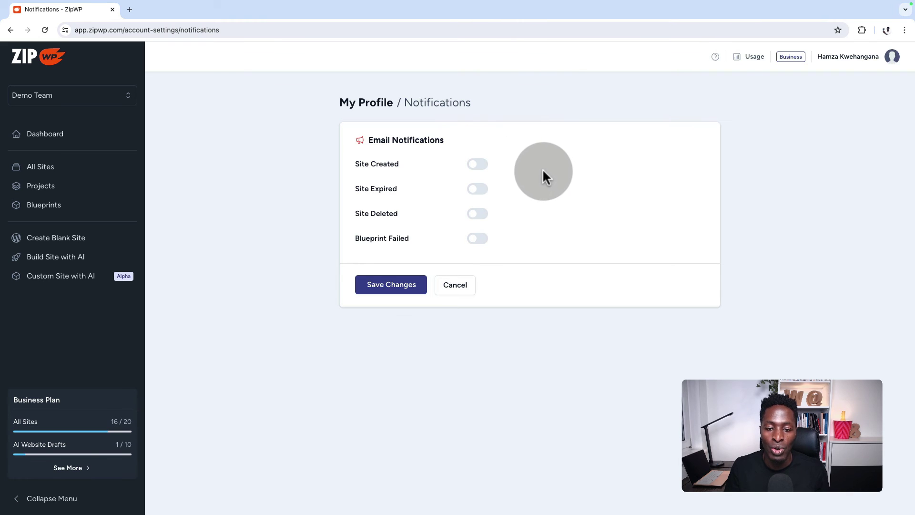
Step: Switch the Site Created, Site Expired and Site Deleted notifications back on, save the changes and review them in the profile
{"action": "left_click", "coordinate": [480, 165]}
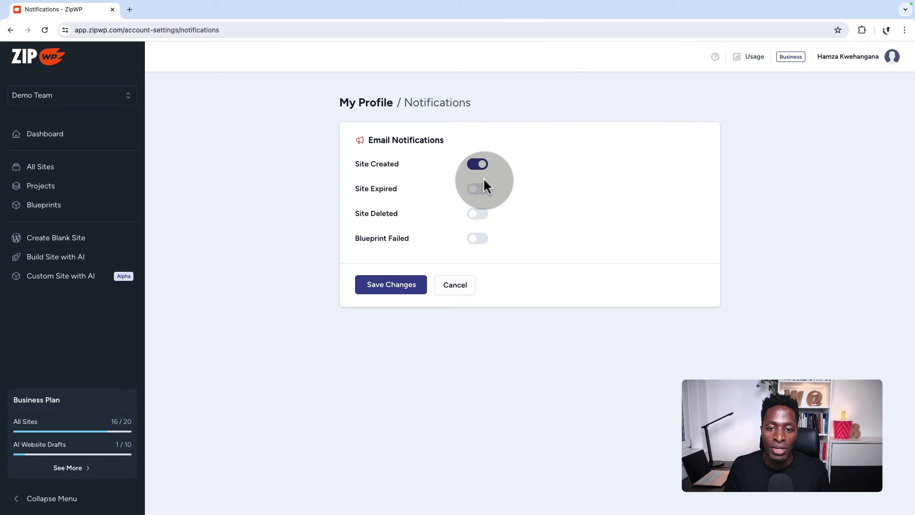
{"action": "left_click", "coordinate": [483, 187]}
{"action": "left_click", "coordinate": [484, 216]}
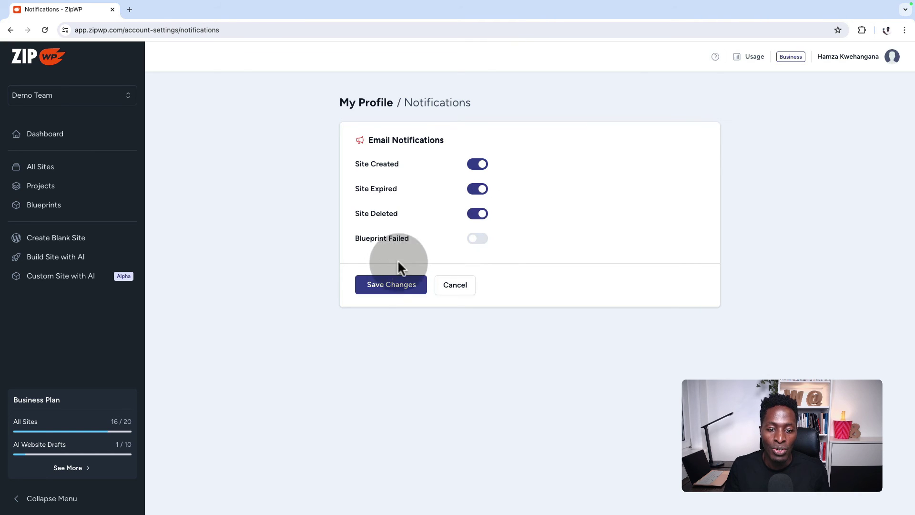
{"action": "left_click", "coordinate": [372, 284]}
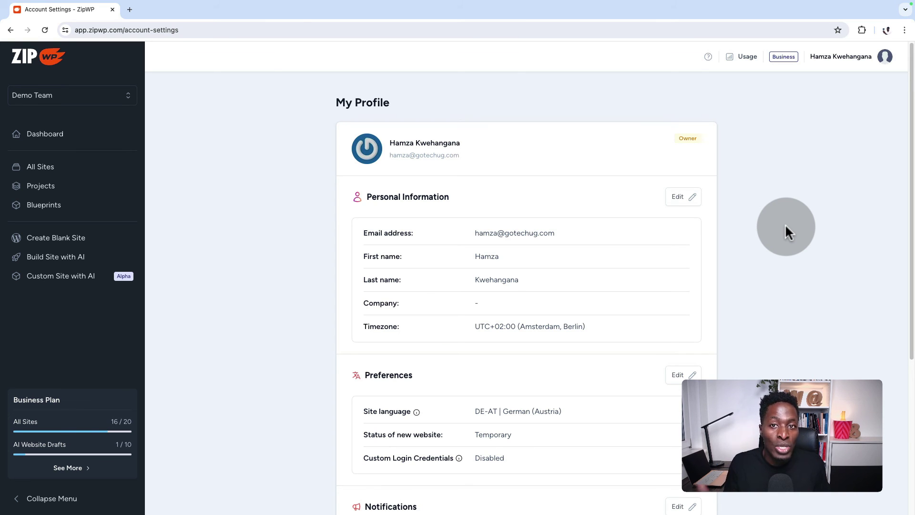
{"action": "scroll", "coordinate": [729, 177], "scroll_direction": "down", "scroll_amount": 1}
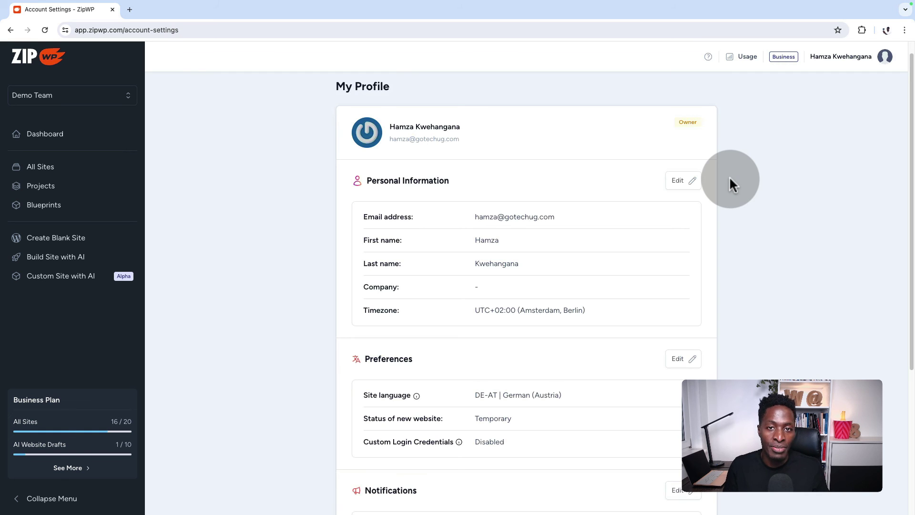
{"action": "scroll", "coordinate": [277, 173], "scroll_direction": "down", "scroll_amount": 5}
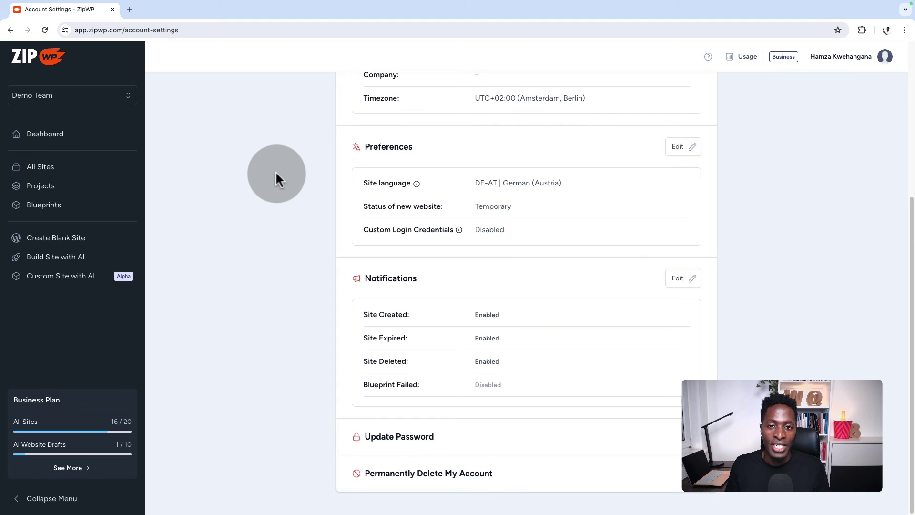
Step: Examine the existing projects and the project assignments of the sites in the Demo Team sites list
{"action": "left_click", "coordinate": [40, 189]}
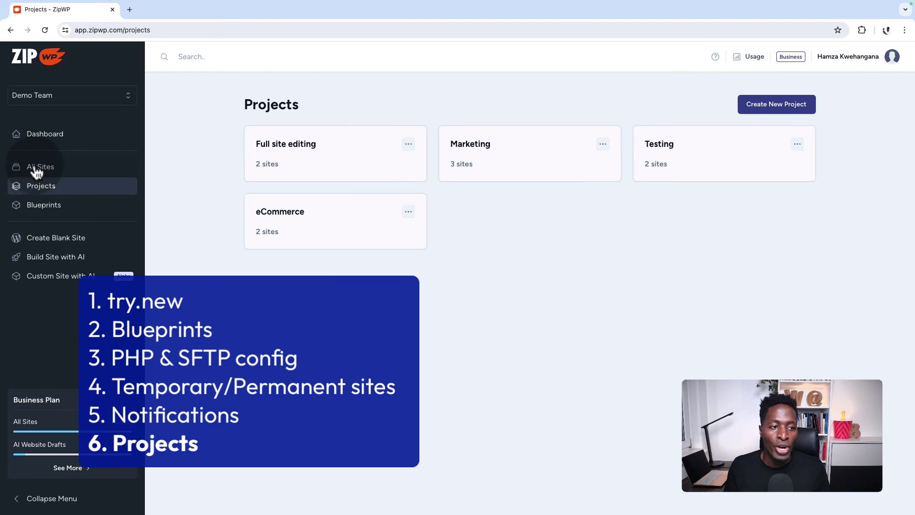
{"action": "left_click", "coordinate": [33, 167]}
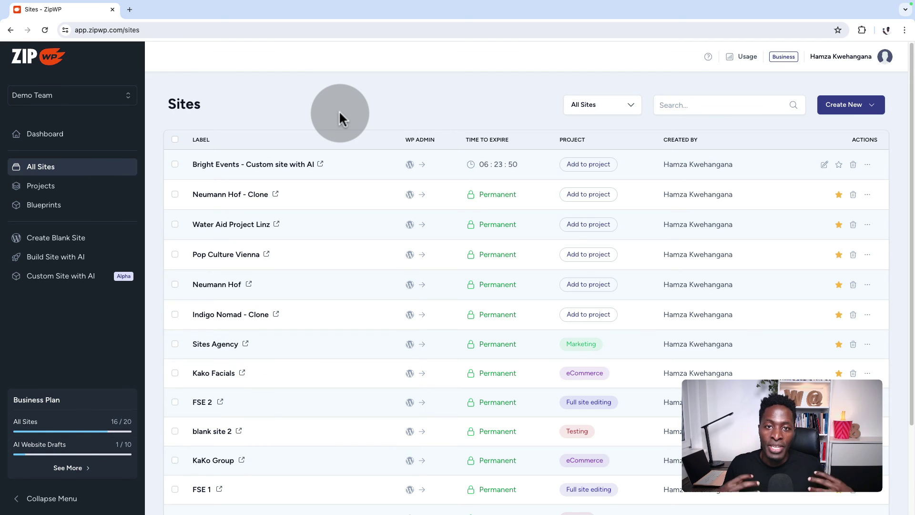
{"action": "left_click", "coordinate": [28, 97]}
{"action": "left_click", "coordinate": [276, 122]}
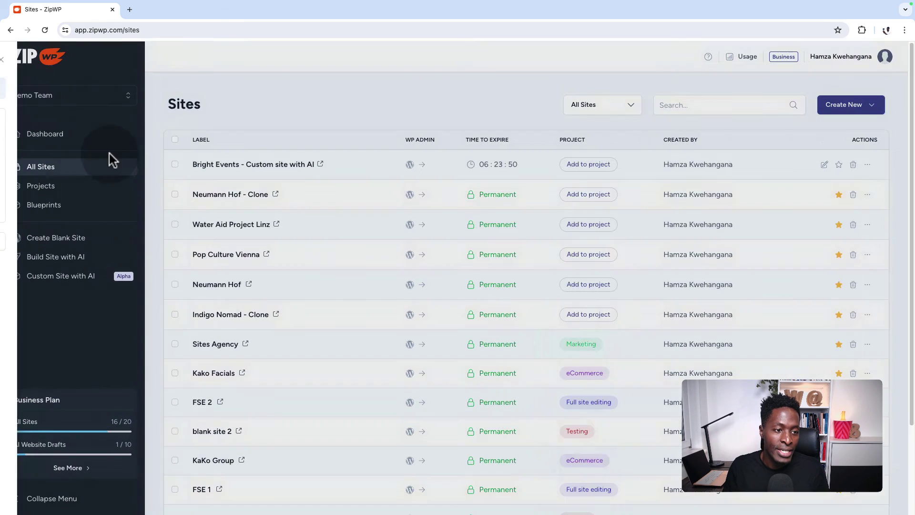
{"action": "left_click", "coordinate": [48, 190]}
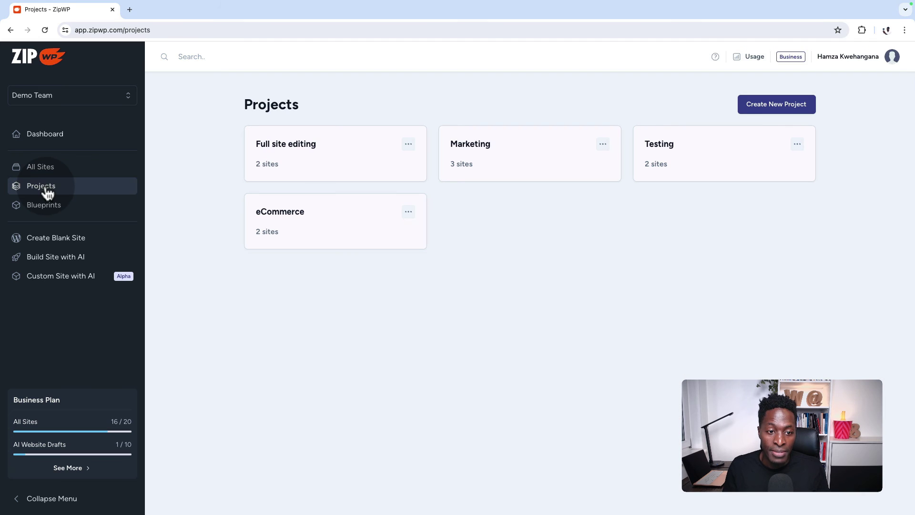
{"action": "left_click", "coordinate": [397, 178]}
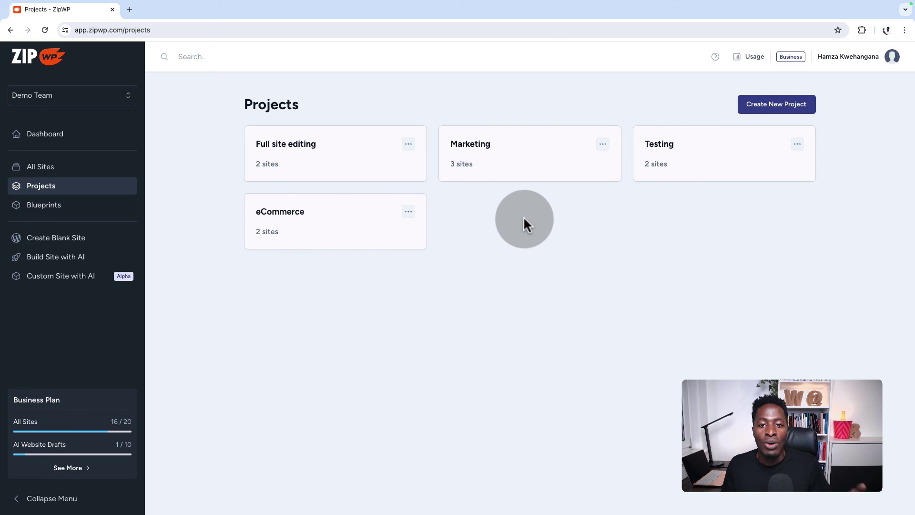
Step: Create a new project named Test sites
{"action": "left_click", "coordinate": [759, 111]}
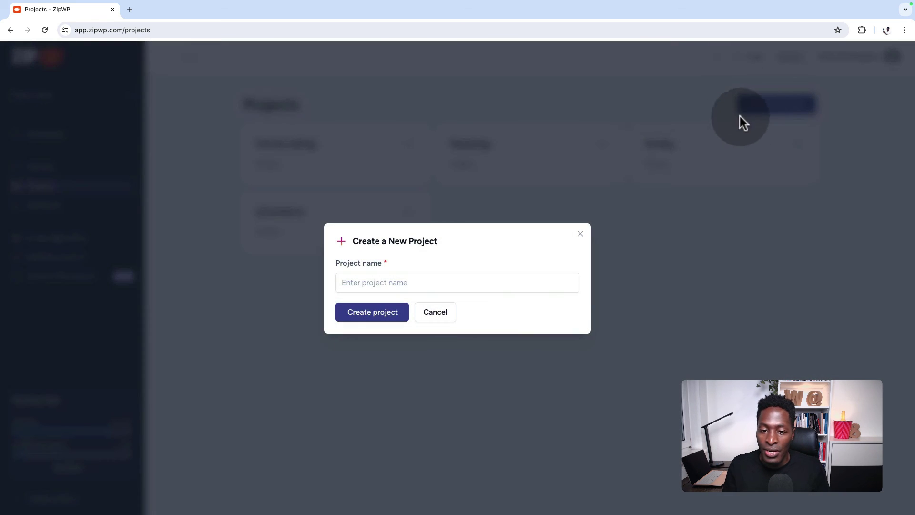
{"action": "left_click", "coordinate": [395, 284]}
{"action": "type", "text": "Test sites"}
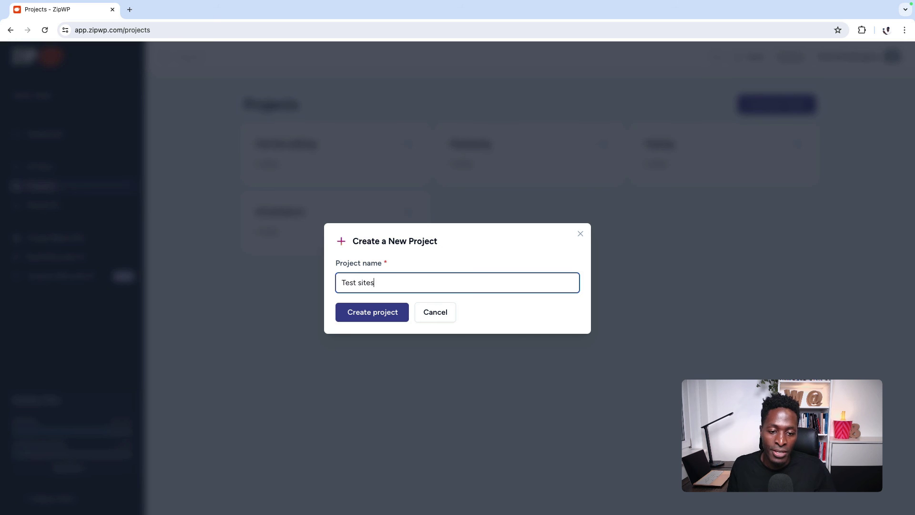
{"action": "left_click", "coordinate": [355, 315]}
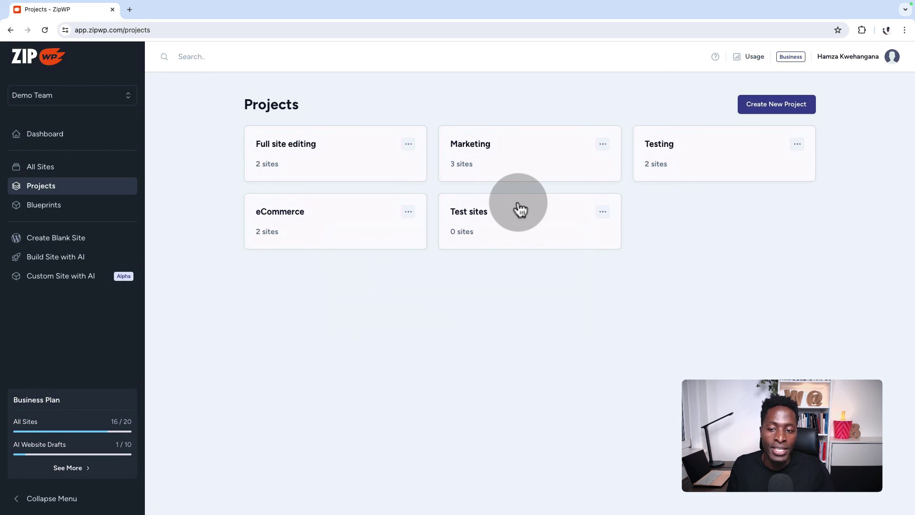
{"action": "left_click", "coordinate": [603, 211]}
{"action": "left_click", "coordinate": [572, 238]}
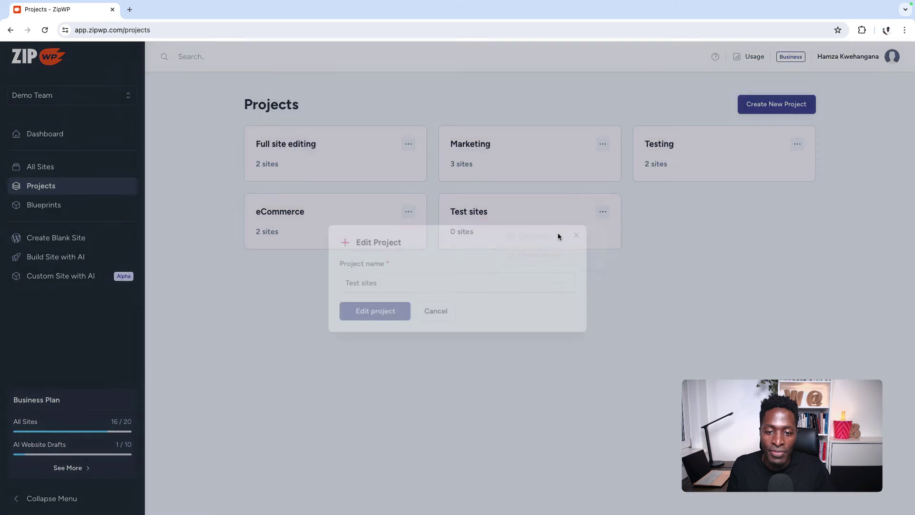
{"action": "left_click", "coordinate": [371, 281]}
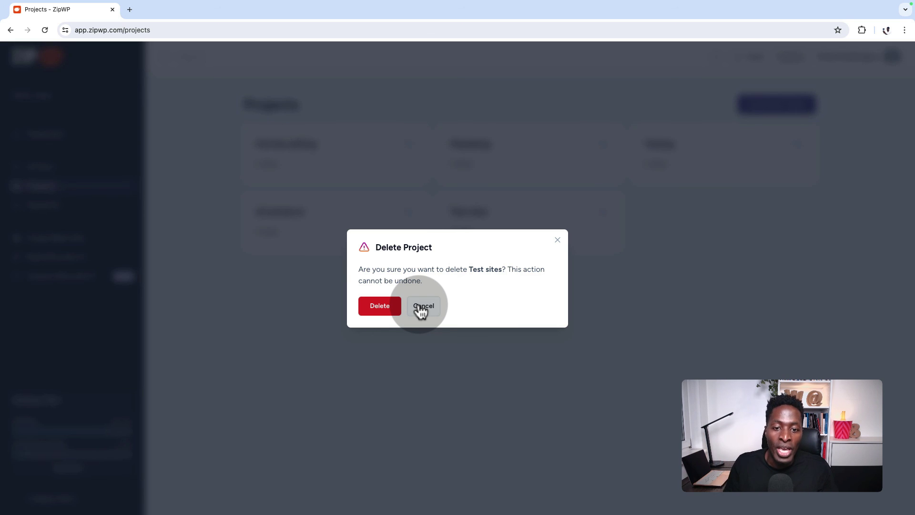
{"action": "left_click", "coordinate": [423, 308]}
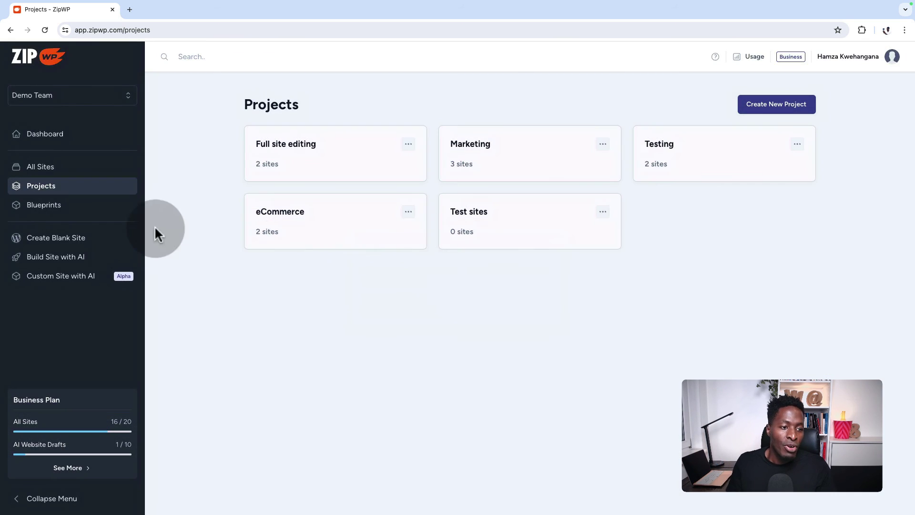
Step: Assign the Bright Events - Custom site with AI site to the Test sites project from the list of all sites
{"action": "left_click", "coordinate": [84, 172]}
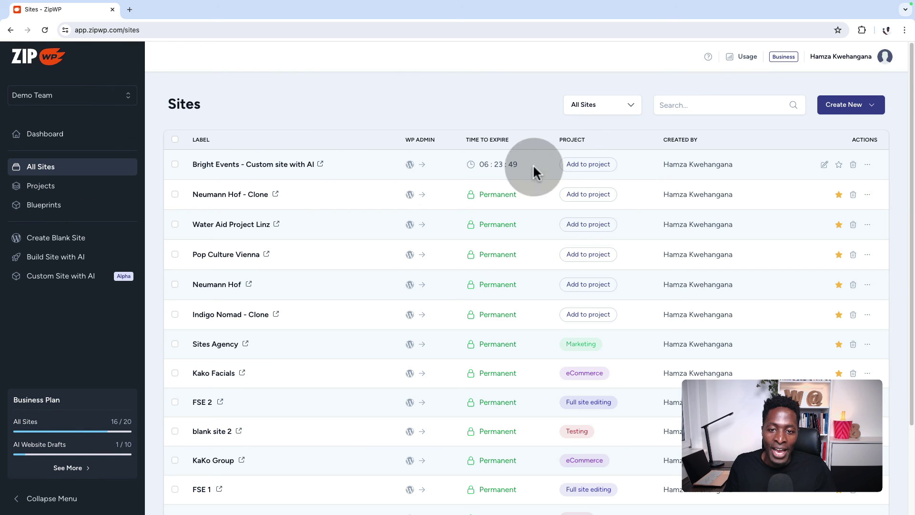
{"action": "scroll", "coordinate": [592, 354], "scroll_direction": "down", "scroll_amount": 2}
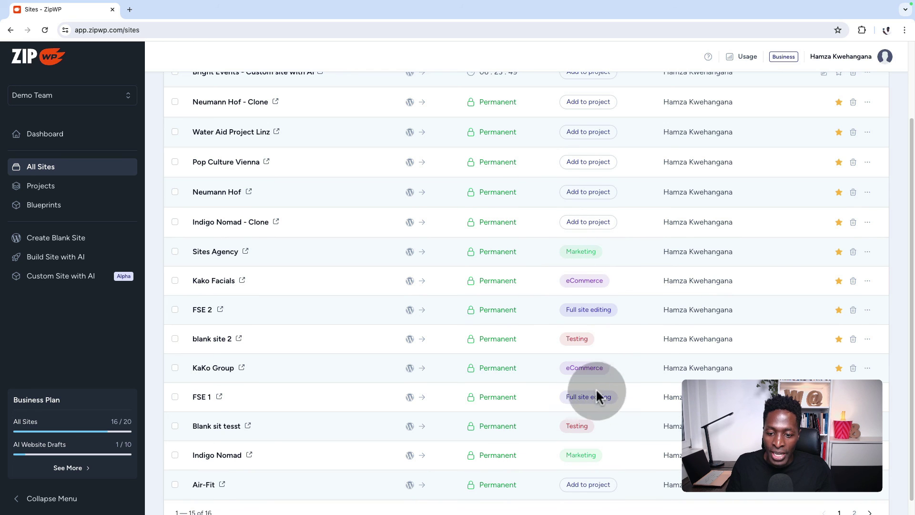
{"action": "scroll", "coordinate": [602, 431], "scroll_direction": "down", "scroll_amount": 1}
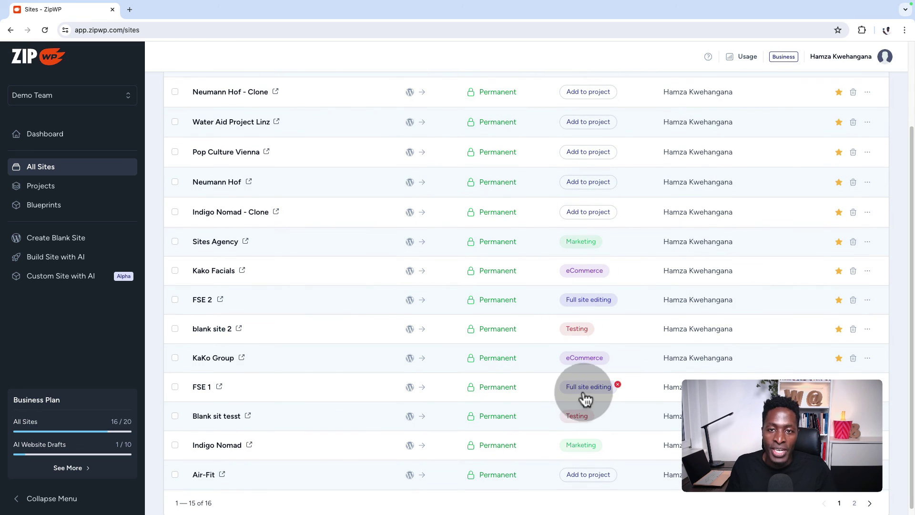
{"action": "left_click", "coordinate": [39, 193]}
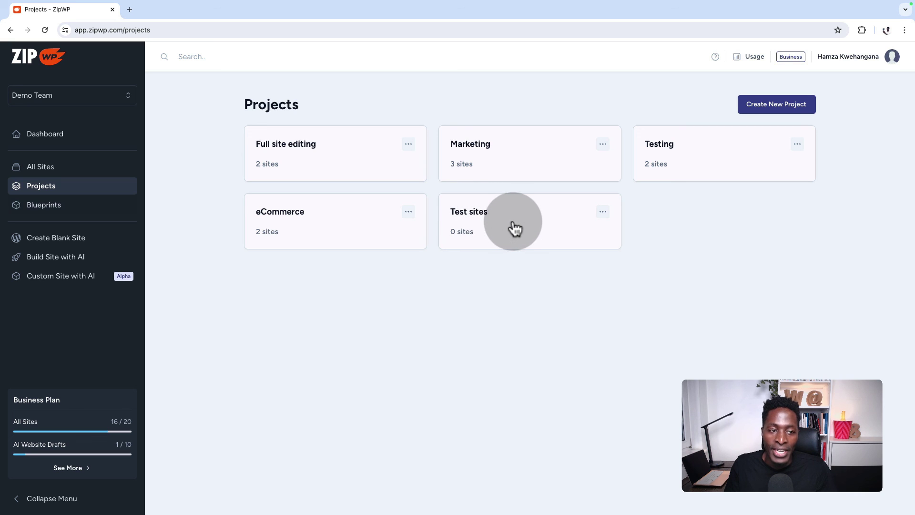
{"action": "left_click", "coordinate": [43, 168]}
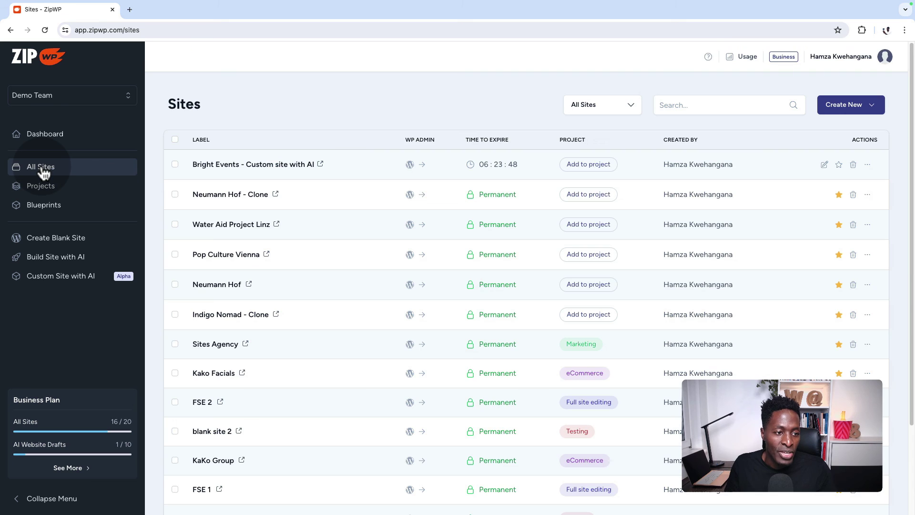
{"action": "left_click", "coordinate": [589, 168]}
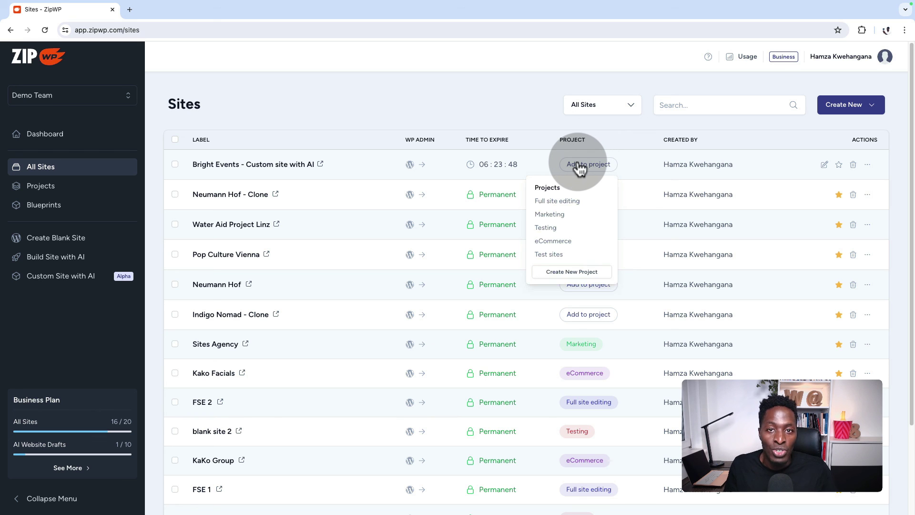
{"action": "scroll", "coordinate": [571, 248], "scroll_direction": "down", "scroll_amount": 1}
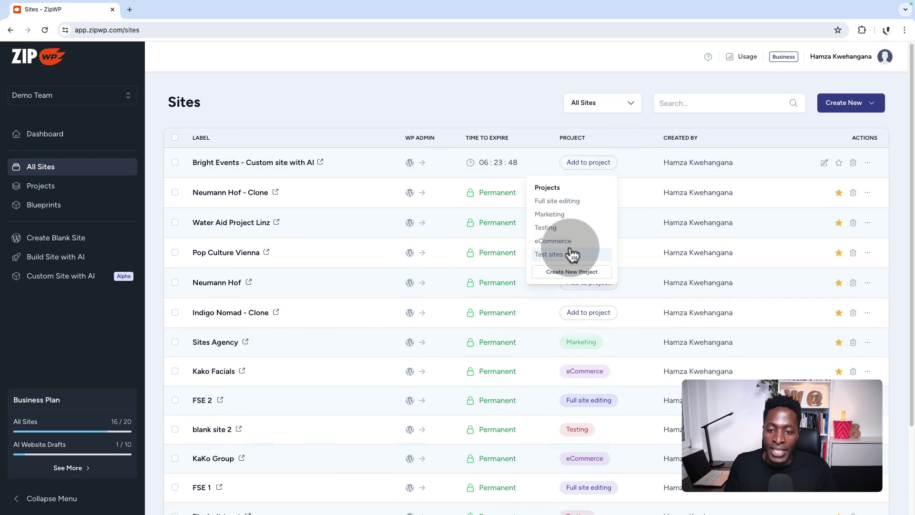
{"action": "left_click", "coordinate": [563, 250]}
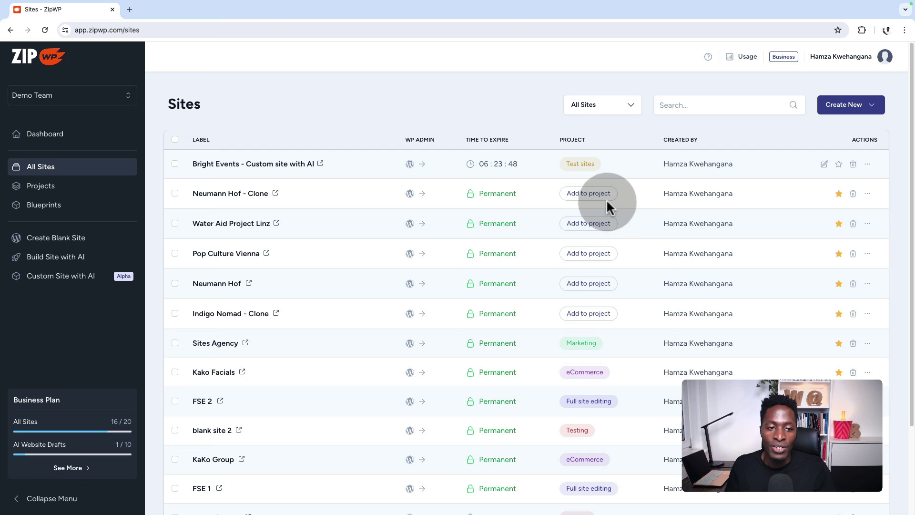
Step: Assign the Neumann Hof - Clone site to the Test sites project and check the projects overview
{"action": "left_click", "coordinate": [582, 193]}
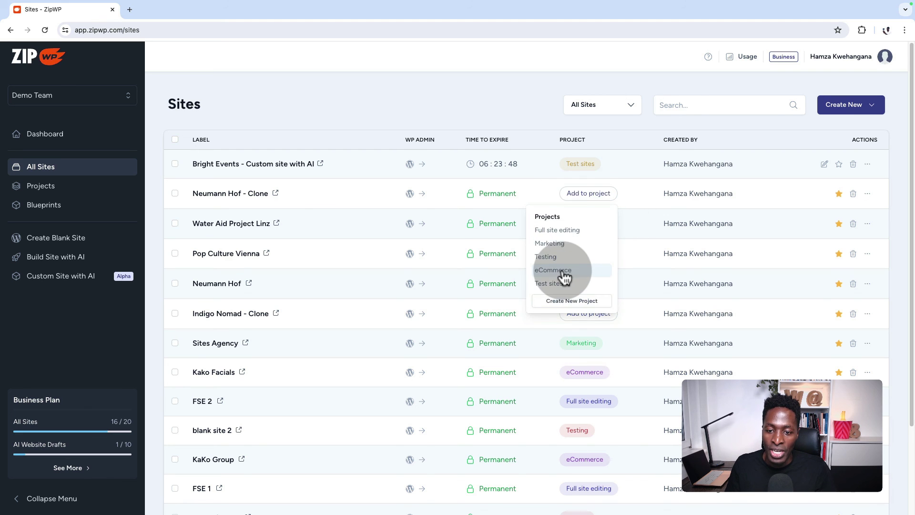
{"action": "scroll", "coordinate": [561, 274], "scroll_direction": "down", "scroll_amount": 2}
{"action": "scroll", "coordinate": [552, 181], "scroll_direction": "up", "scroll_amount": 2}
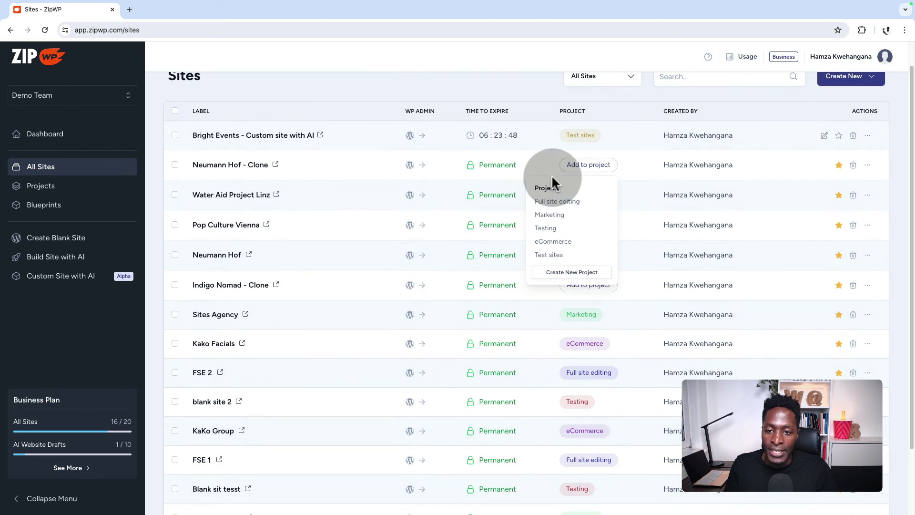
{"action": "left_click", "coordinate": [555, 257]}
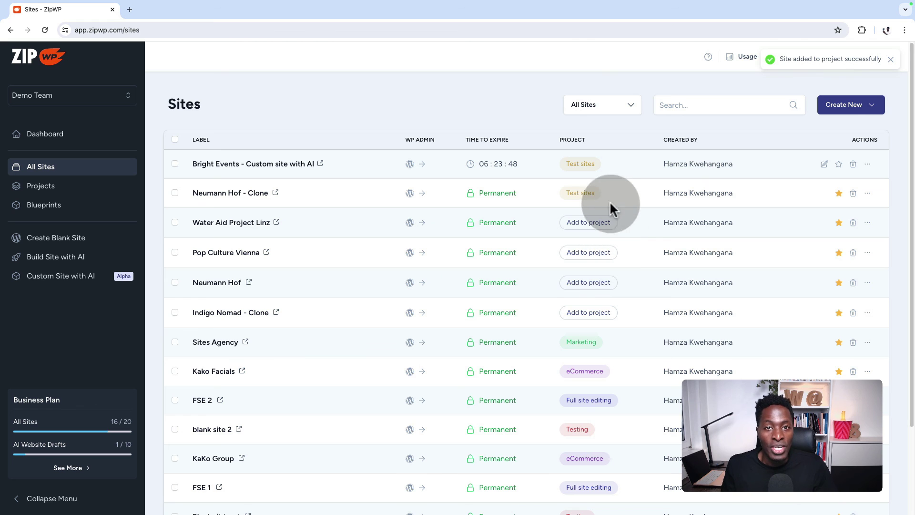
{"action": "left_click", "coordinate": [75, 191]}
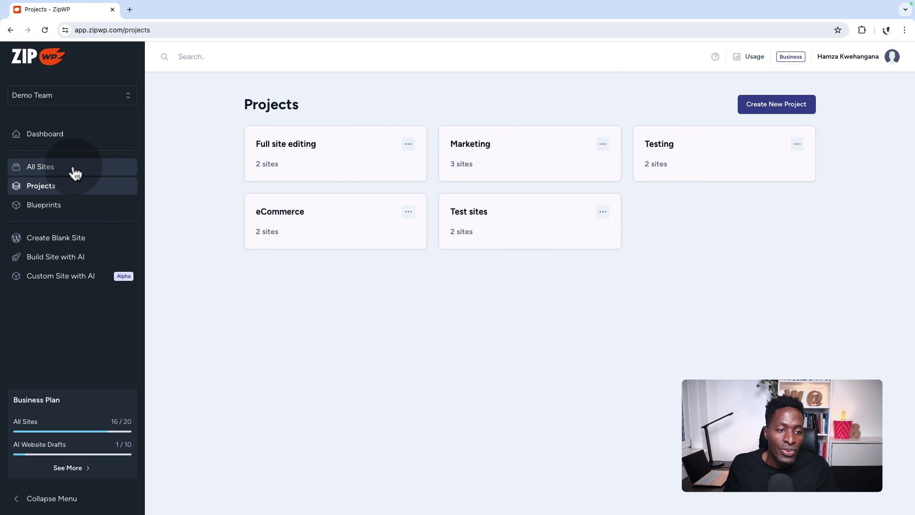
Step: Create a new project named Charity from the Water Aid Project Linz entry in the sites list and assign that site to it
{"action": "left_click", "coordinate": [74, 170]}
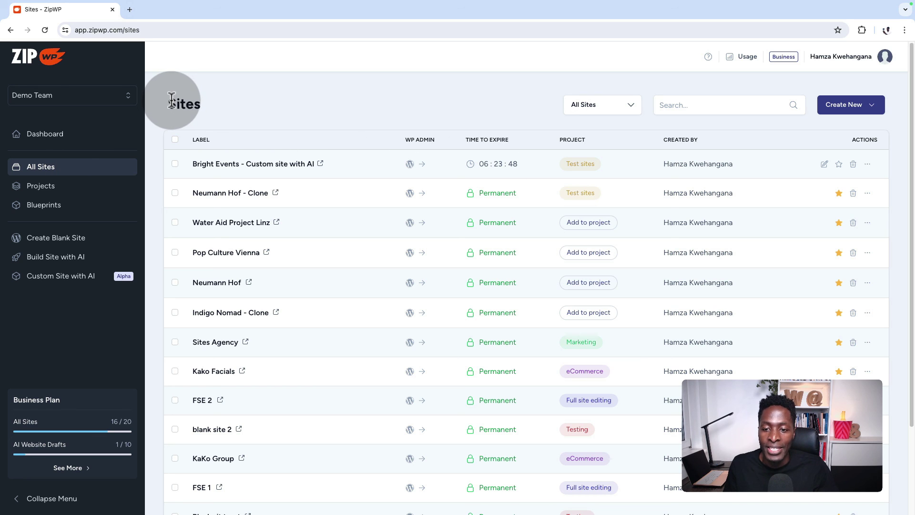
{"action": "left_click", "coordinate": [577, 228]}
{"action": "left_click", "coordinate": [567, 330]}
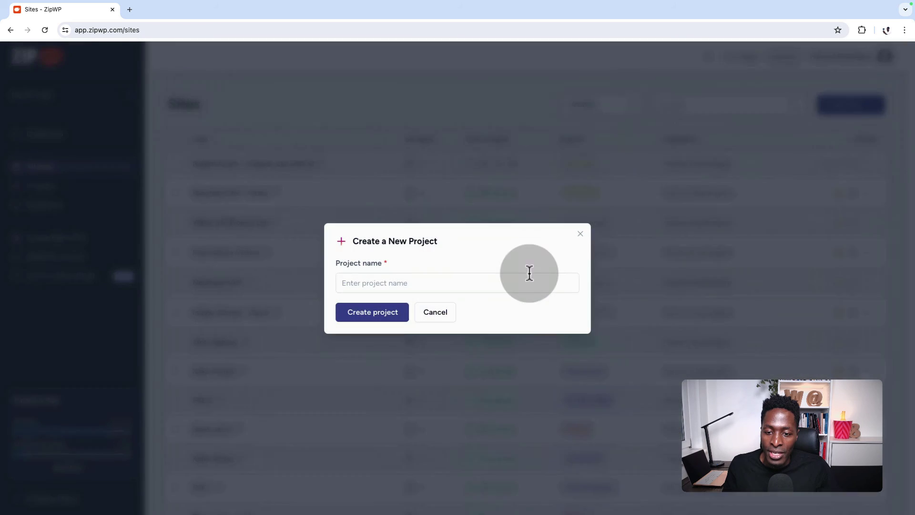
{"action": "left_click", "coordinate": [416, 279]}
{"action": "type", "text": "Cr"}
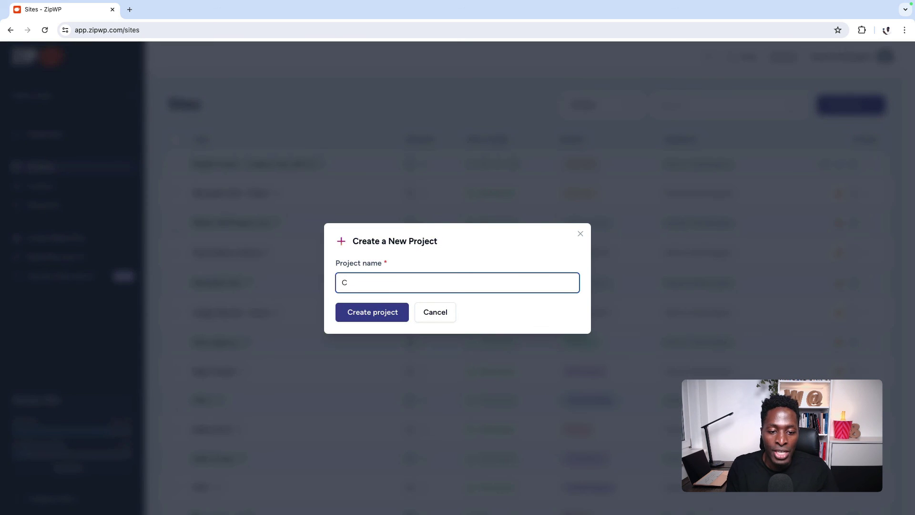
{"action": "type", "text": "harity"}
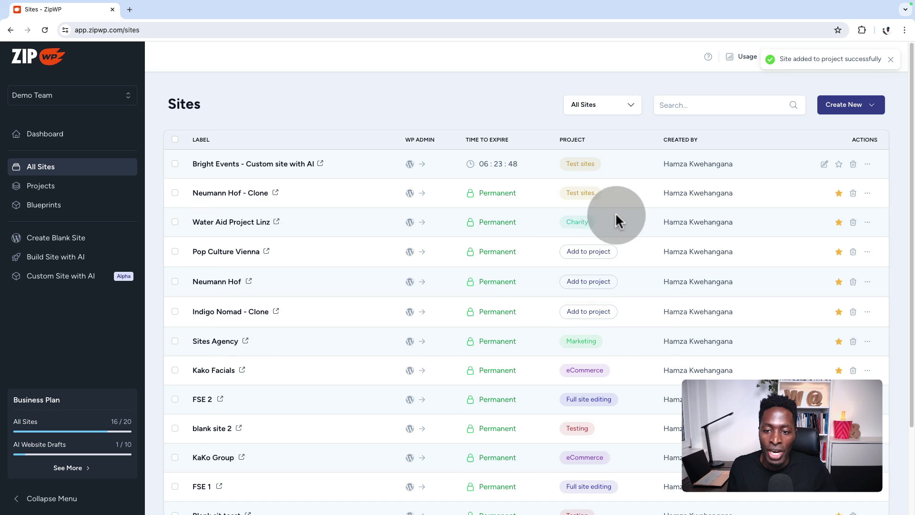
Step: Assign the Pop Culture Vienna site to the Charity project, review that project's sites and return to the projects overview
{"action": "left_click", "coordinate": [588, 252]}
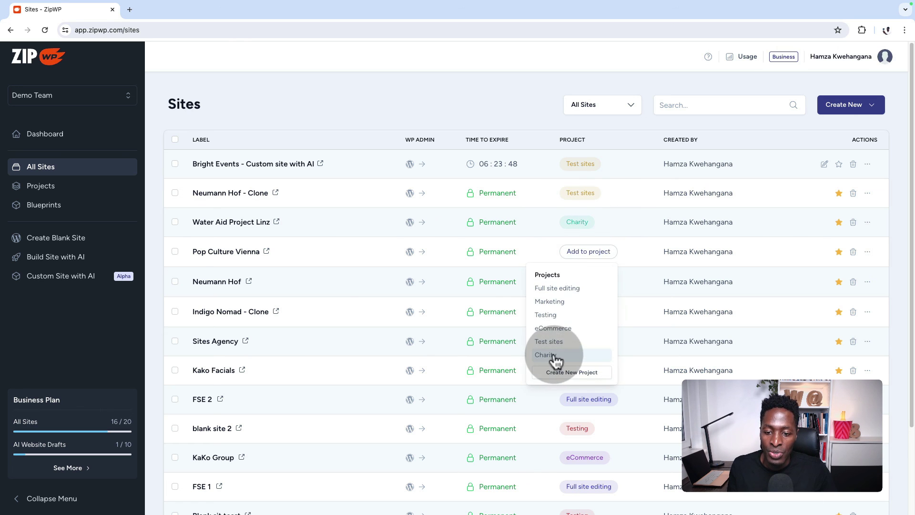
{"action": "left_click", "coordinate": [555, 356]}
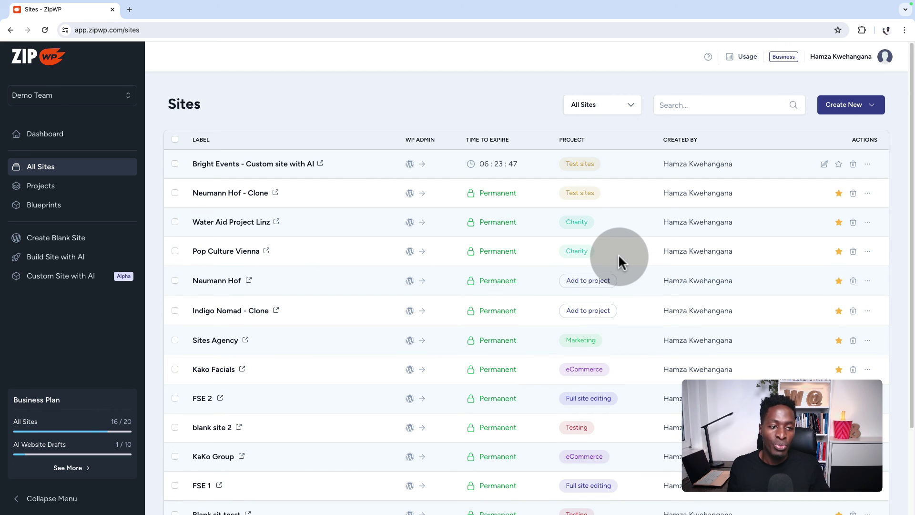
{"action": "left_click", "coordinate": [58, 189]}
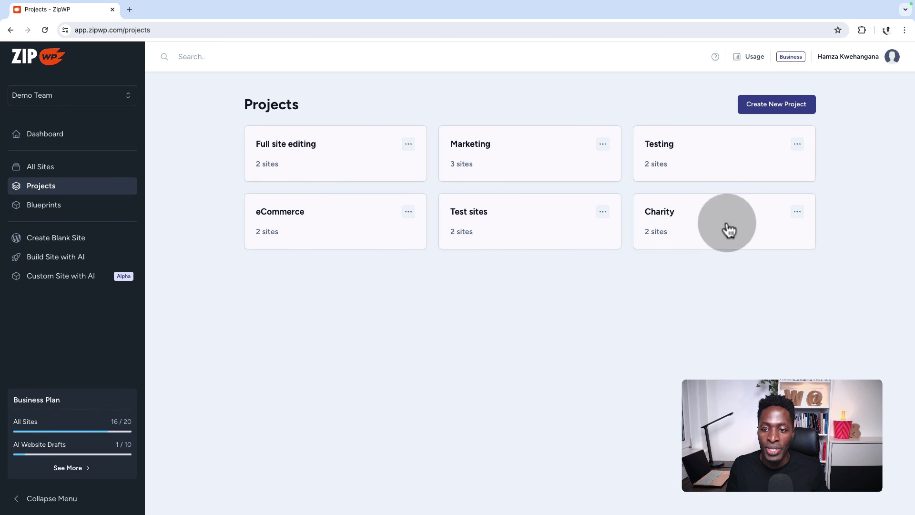
{"action": "left_click", "coordinate": [665, 219]}
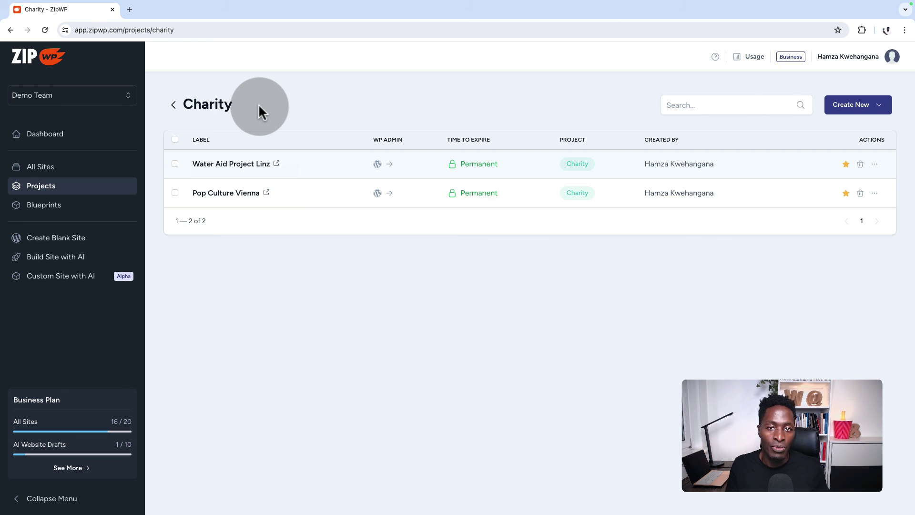
{"action": "left_click", "coordinate": [39, 188]}
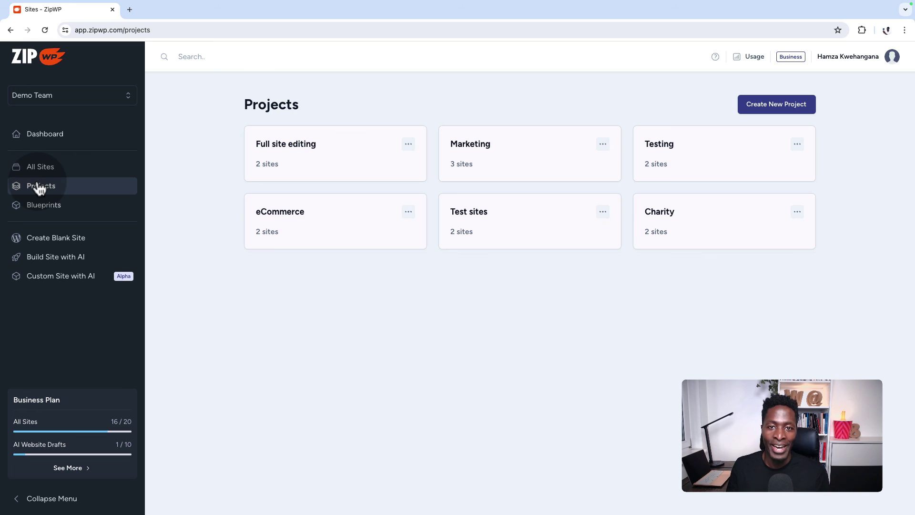